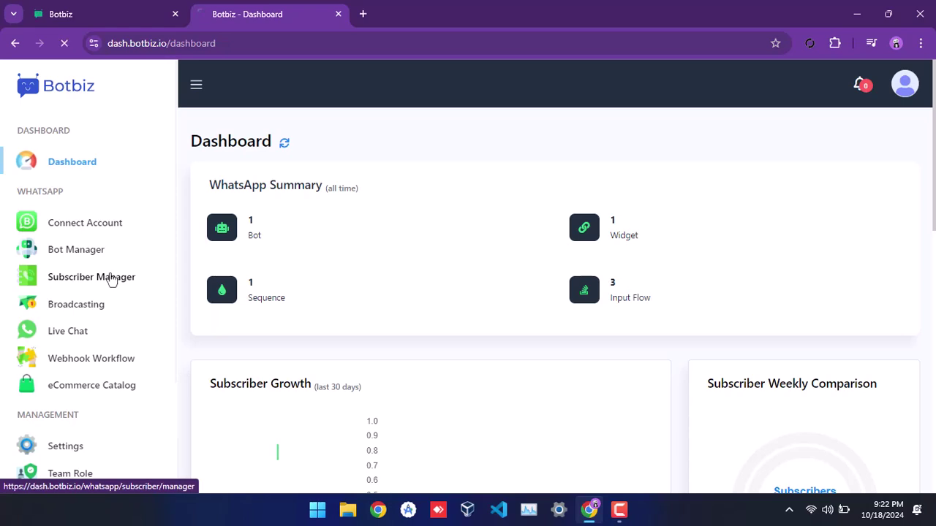
- Open the WhatsApp Subscriber Manager showing three subscribers and check its bot filter
click(110, 280)
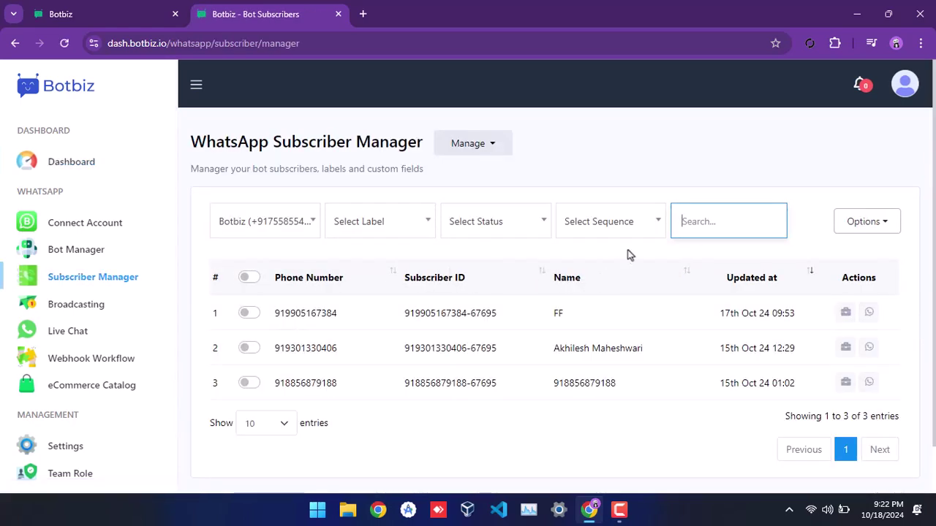
click(290, 226)
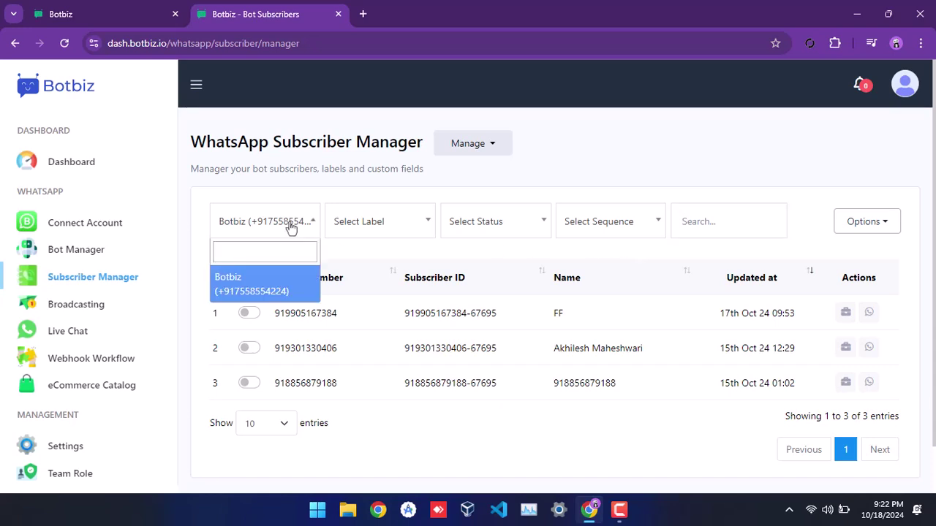
click(290, 227)
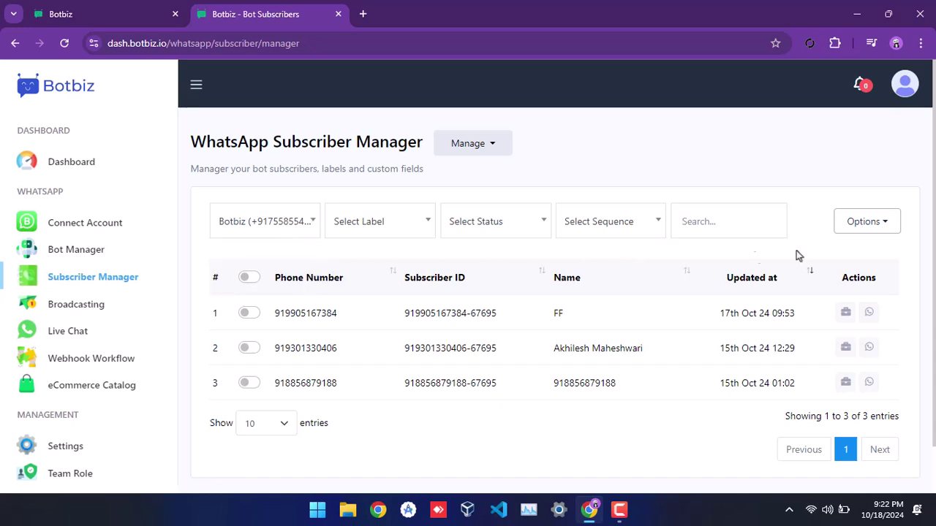
- Choose Import Subscribers from the Options menu
click(860, 232)
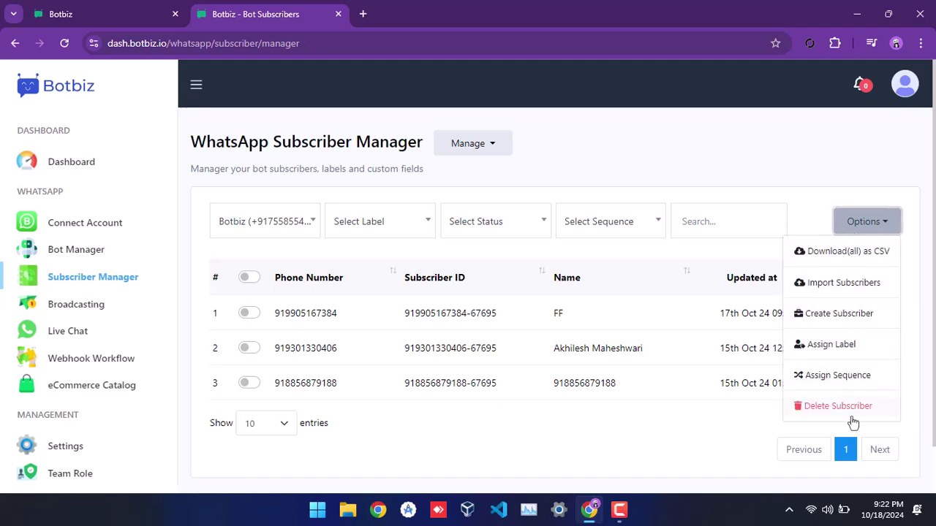
click(853, 291)
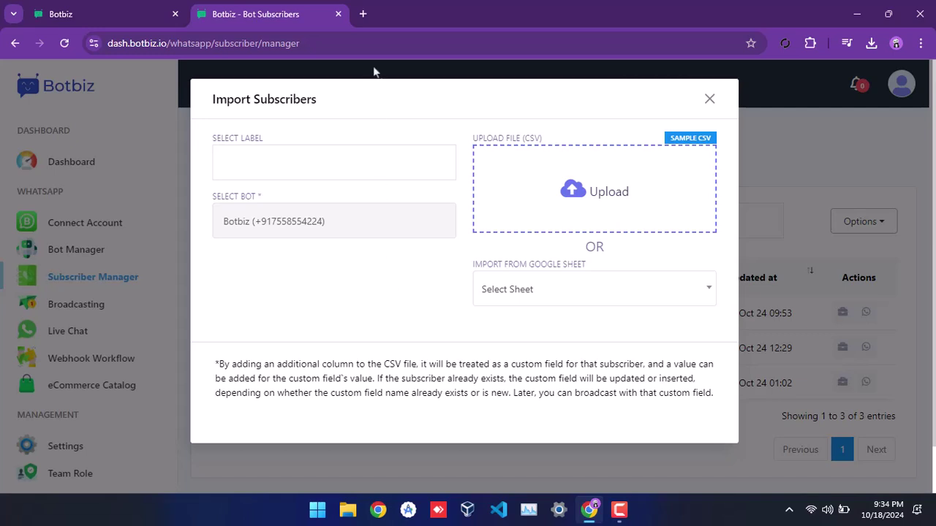
- Open a blank Google Sheets spreadsheet at docs.google.com/spreadsheets in a new tab
click(363, 14)
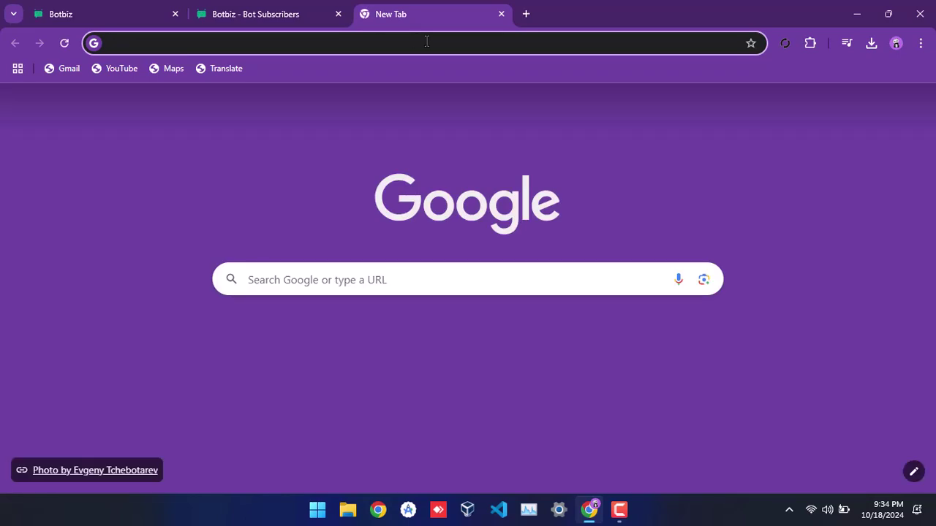
text(docs)
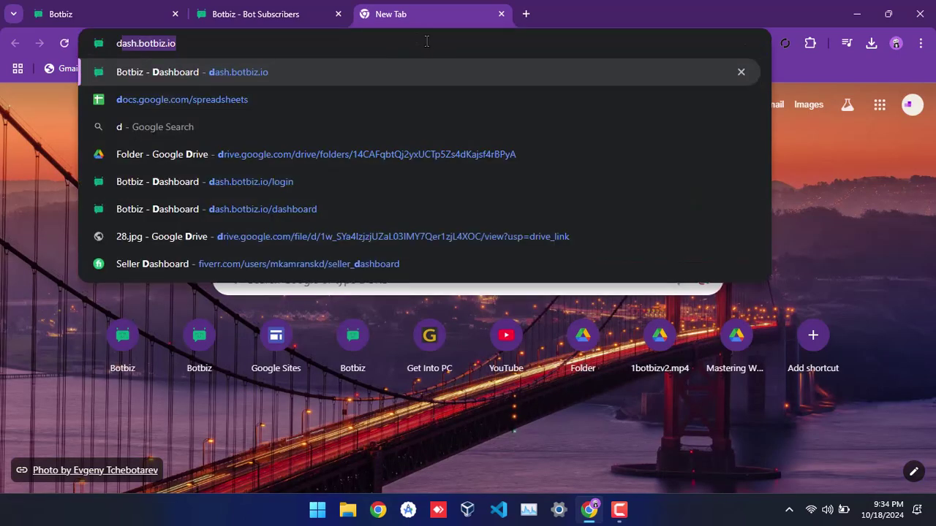
key(Return)
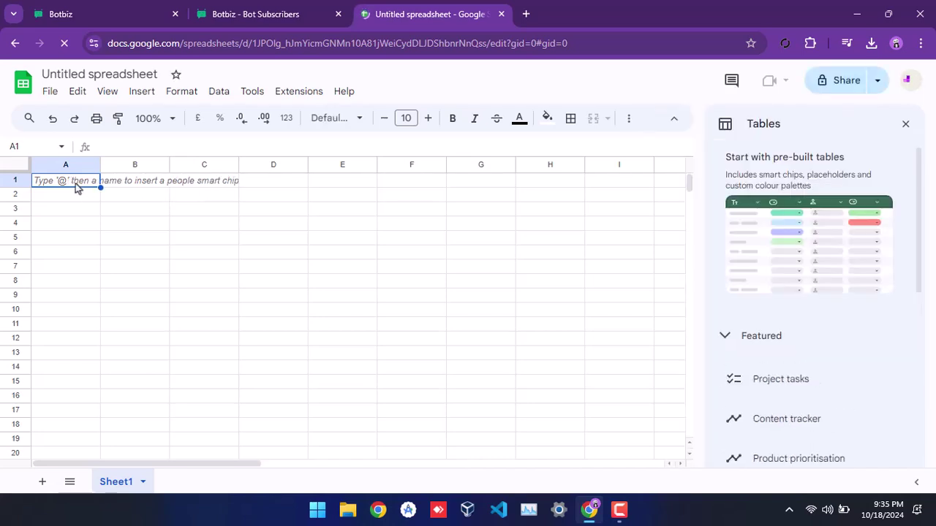
- Enter the column headers phone_number and name in A1 and B1
text(phone)
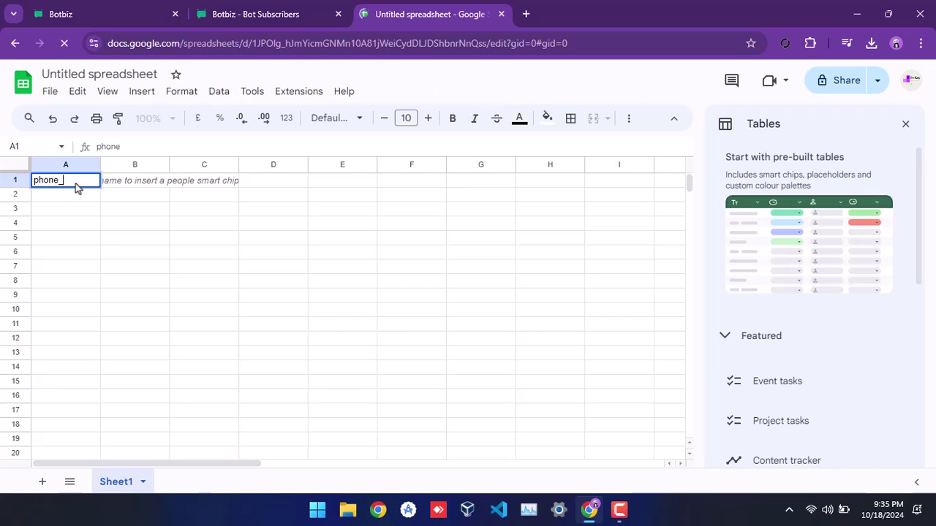
text(_number)
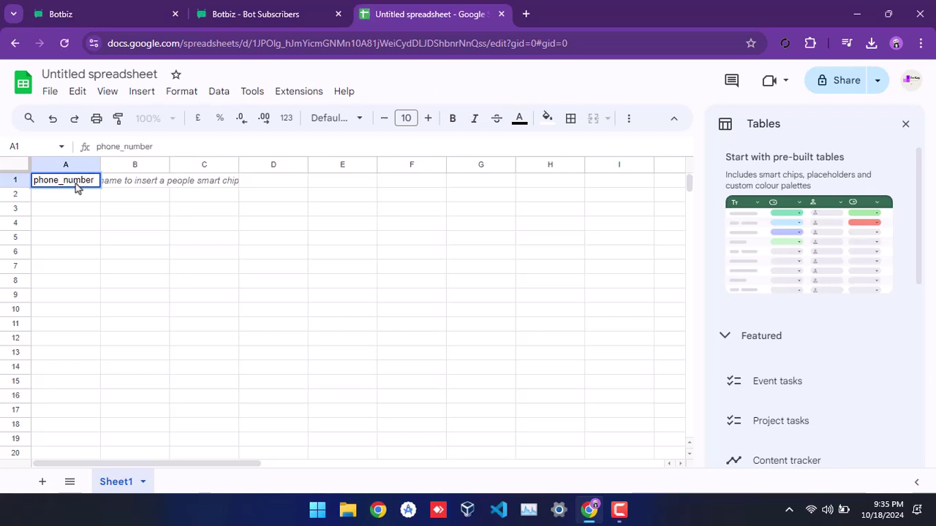
key(Tab)
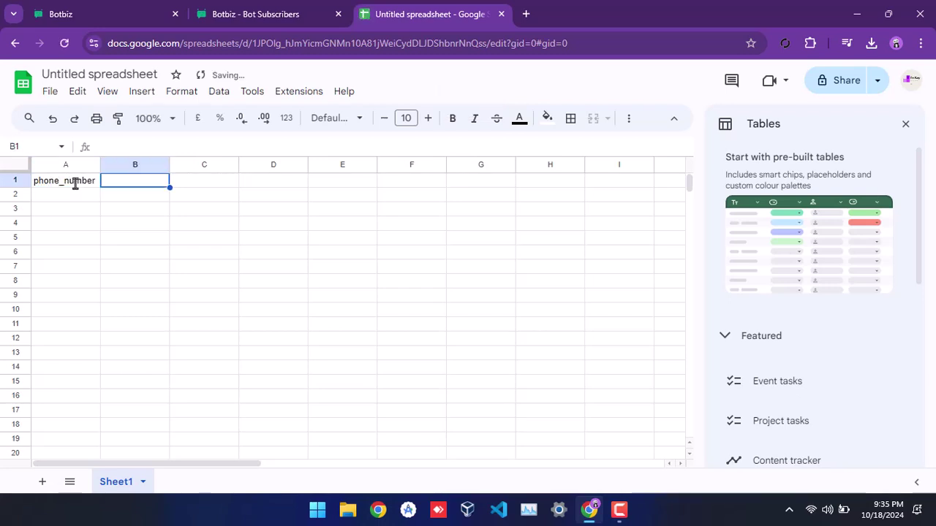
text(name)
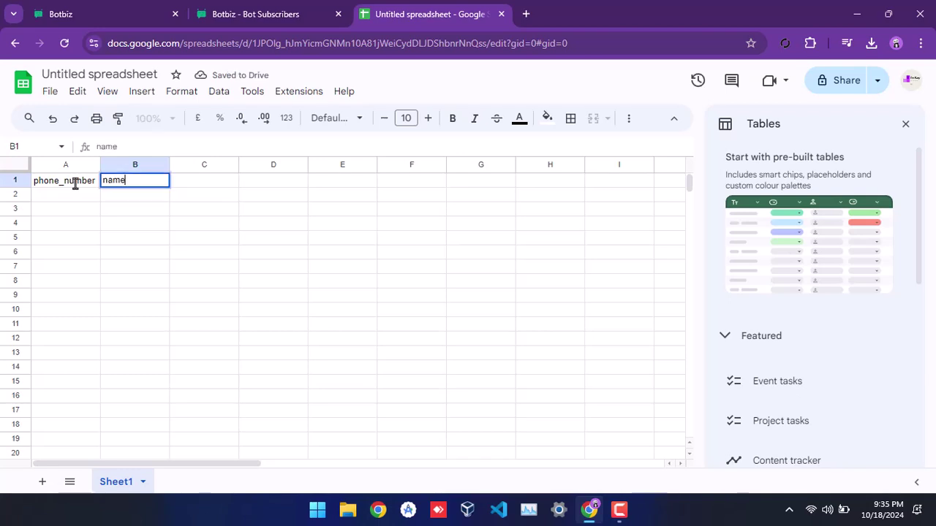
key(Return)
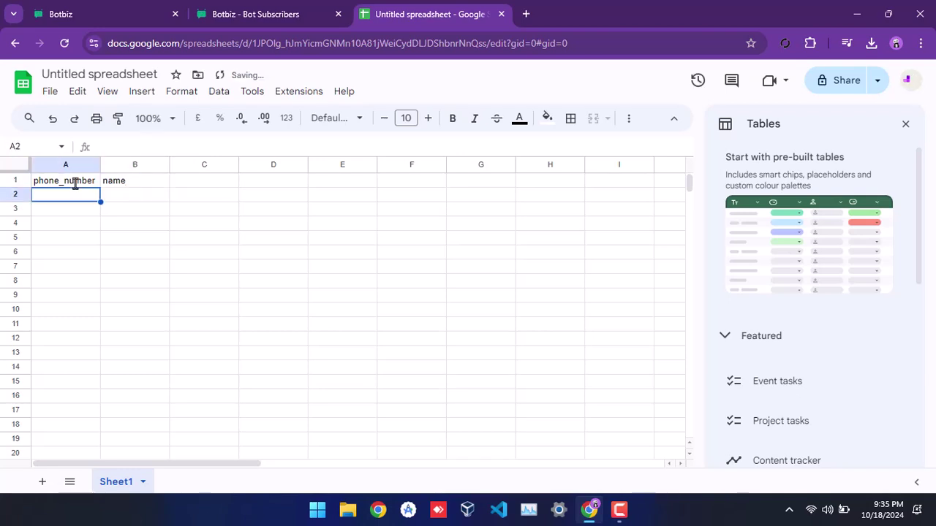
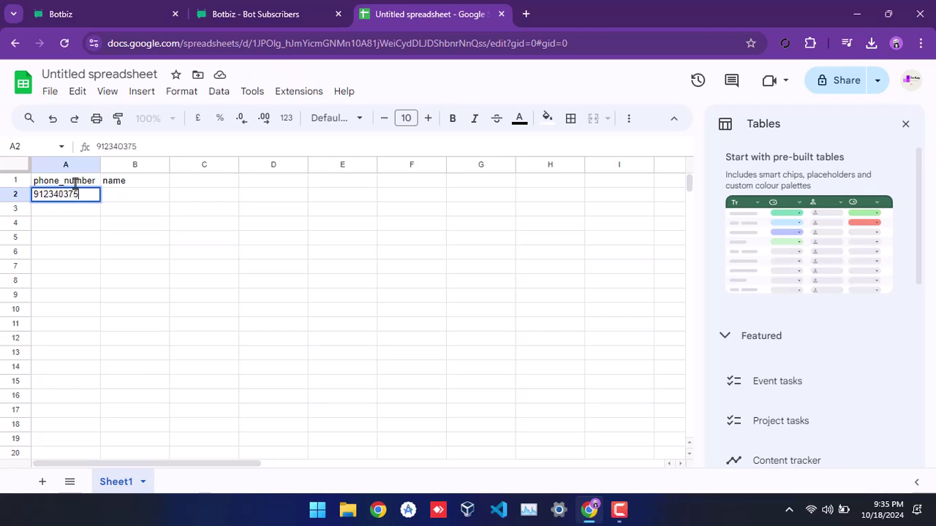
- Enter the first two subscribers' phone numbers and names in rows 2 and 3
key(Tab)
text(Bunty)
key(Return)
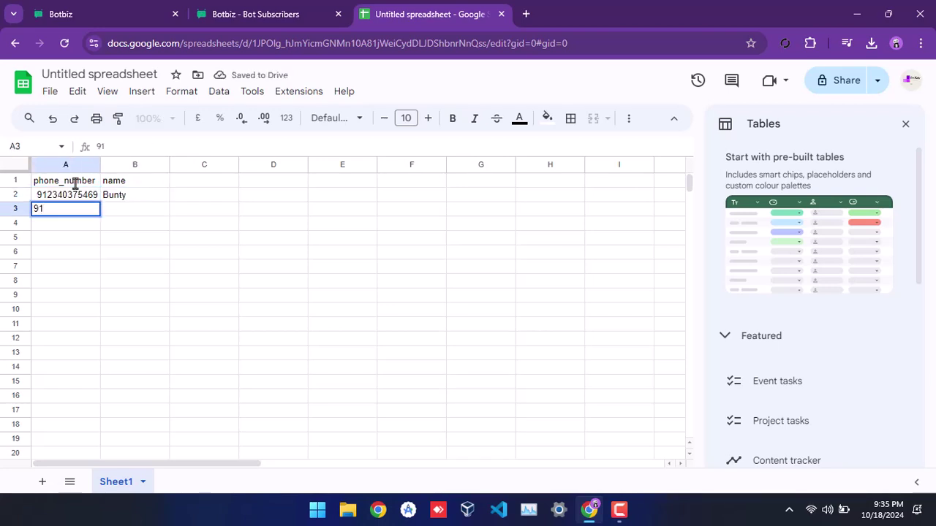
key(Tab)
text(Shehryar)
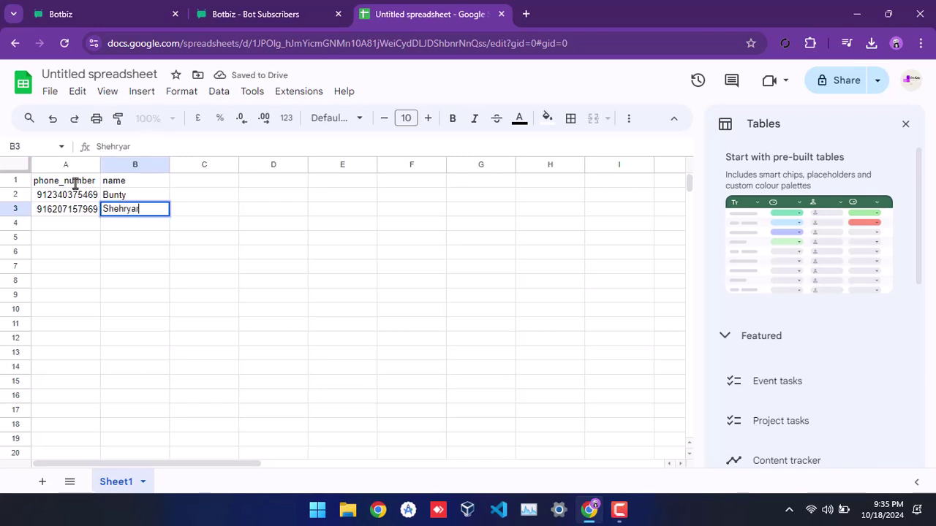
key(Return)
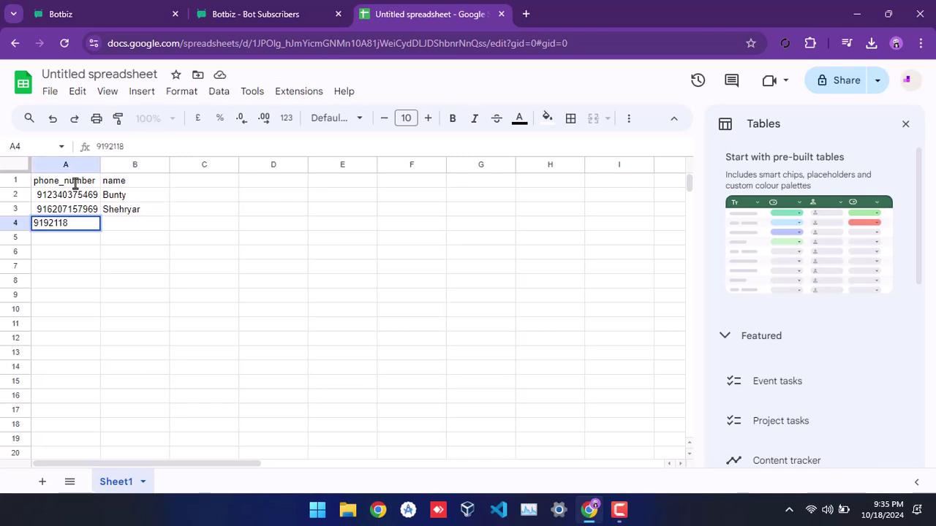
- Enter the last two subscribers' numbers and names, then widen columns A and B
key(Tab)
text(Ram)
key(Return)
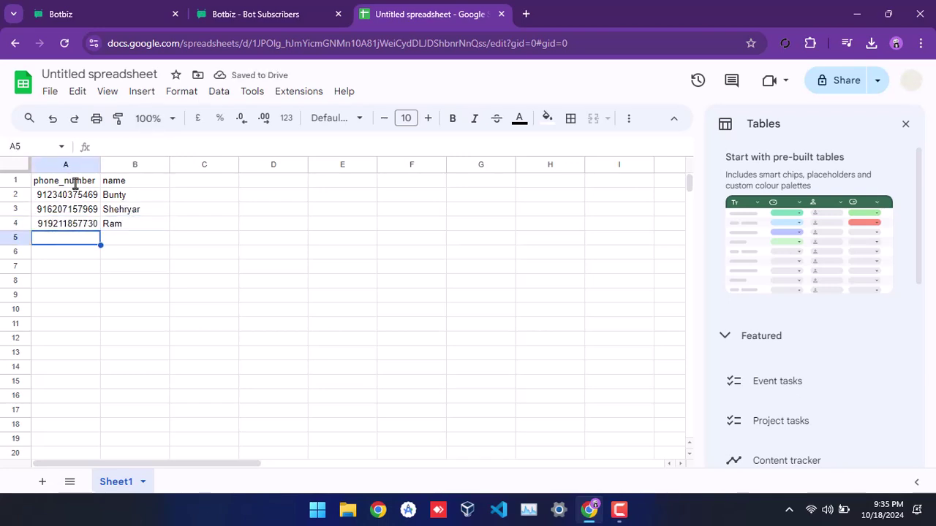
key(Tab)
text(Sunny)
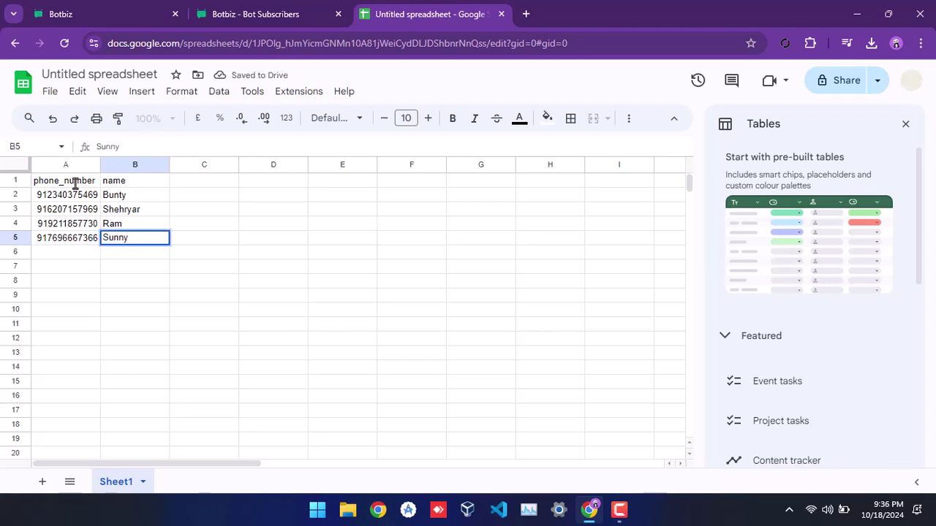
key(Return)
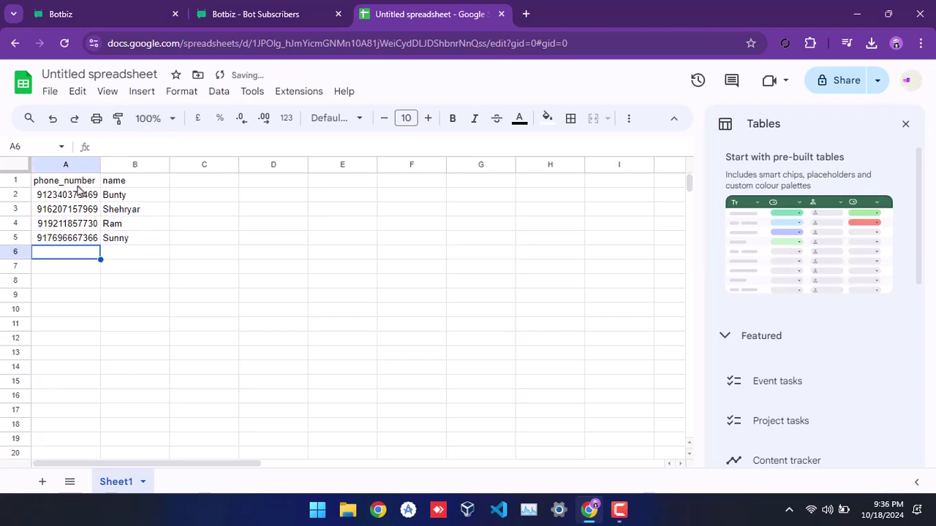
drag(101, 165, 123, 167)
drag(192, 166, 212, 171)
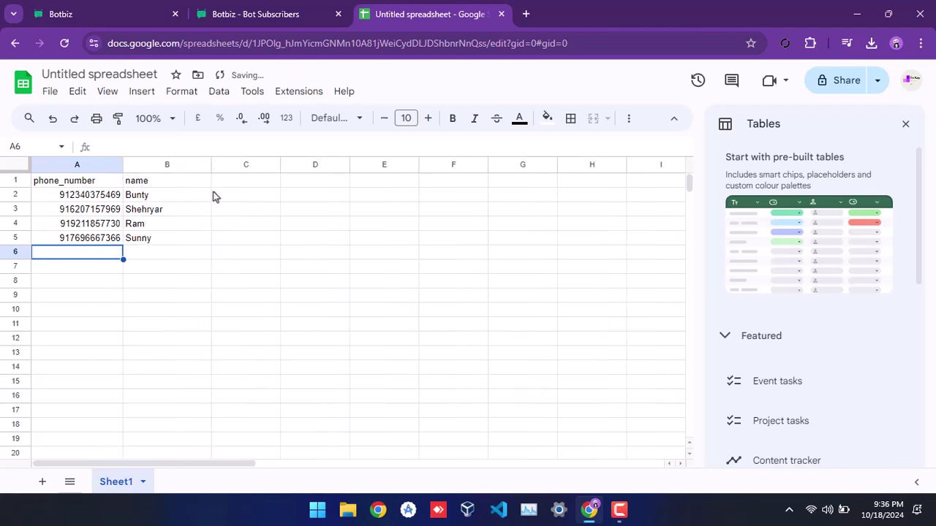
- Download the sheet as a comma-separated values (.csv) file
click(214, 264)
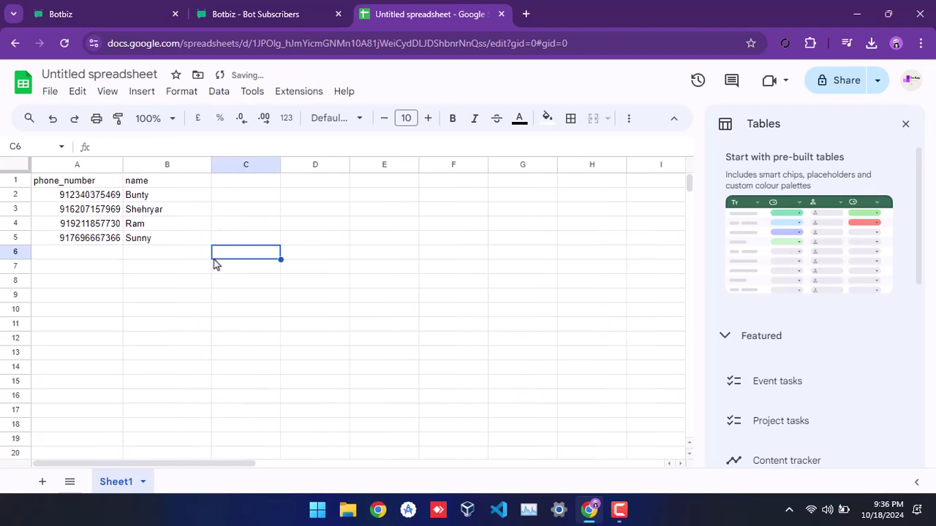
click(48, 93)
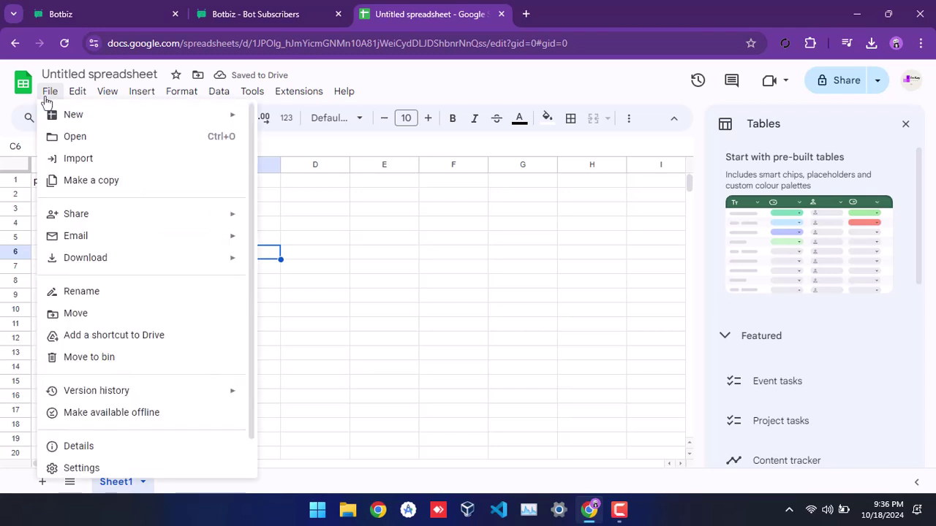
mouse_move(101, 259)
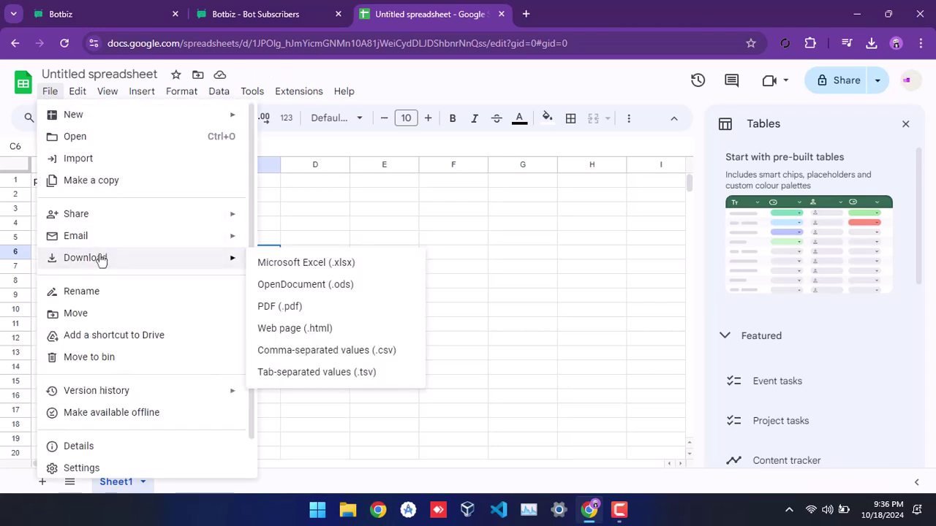
click(344, 352)
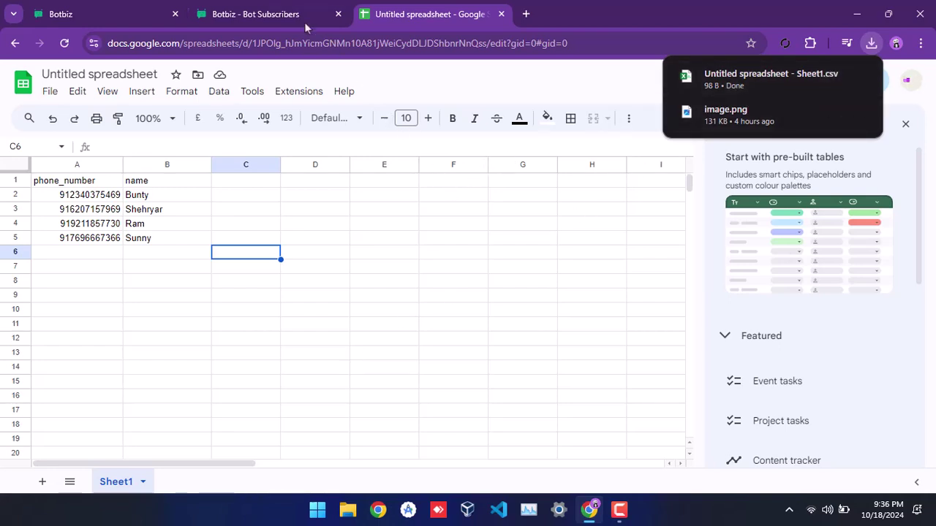
- Upload 'Untitled spreadsheet - Sheet1.csv' to the Botbiz import form and view its sample rows
click(279, 10)
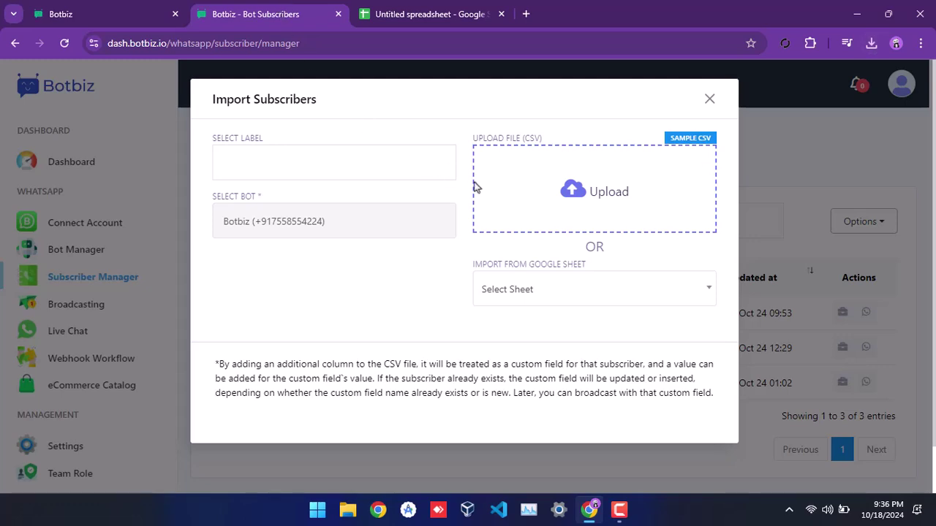
click(583, 196)
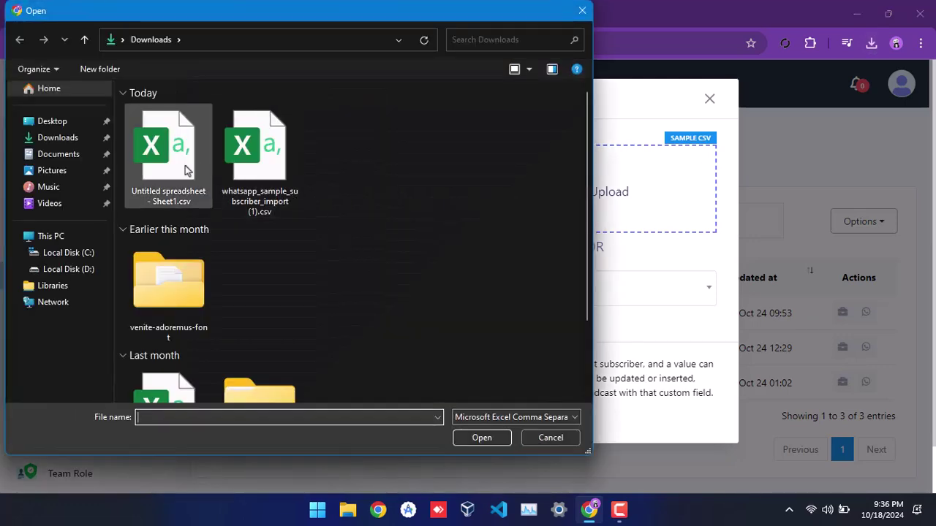
click(185, 171)
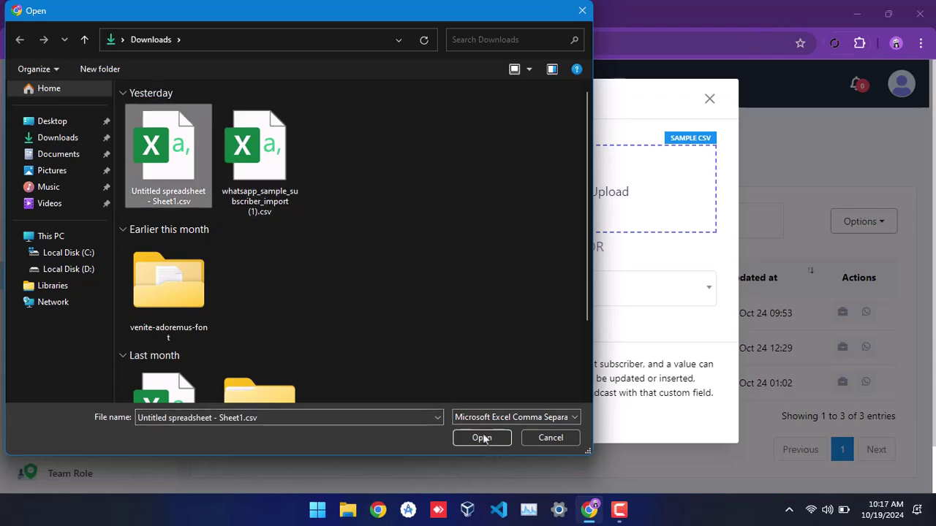
click(486, 437)
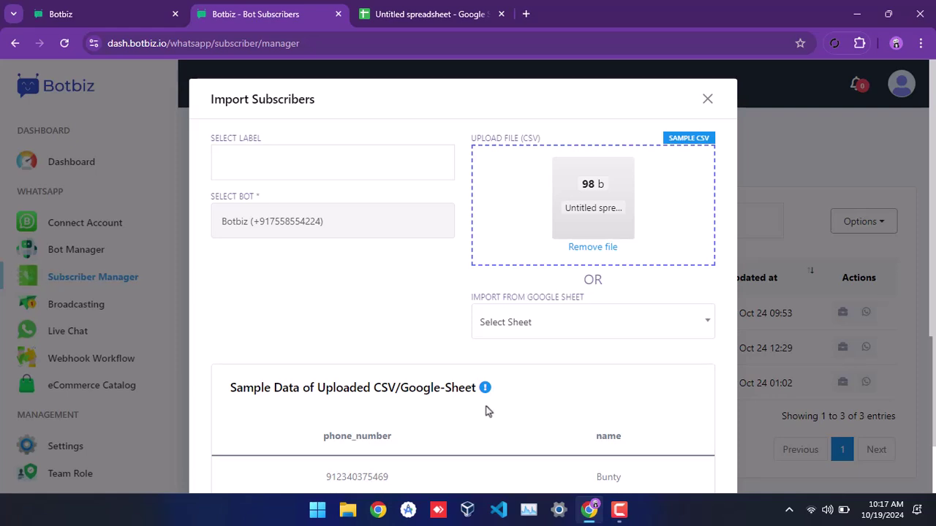
scroll(486, 411, down, 3)
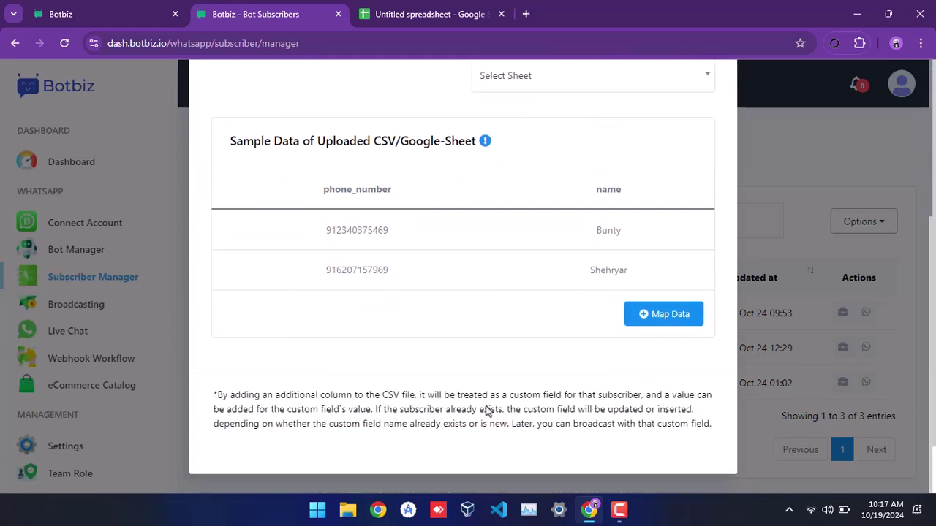
- Add two mapping rows, map the name column to Subscriber Name, and confirm the import
click(643, 325)
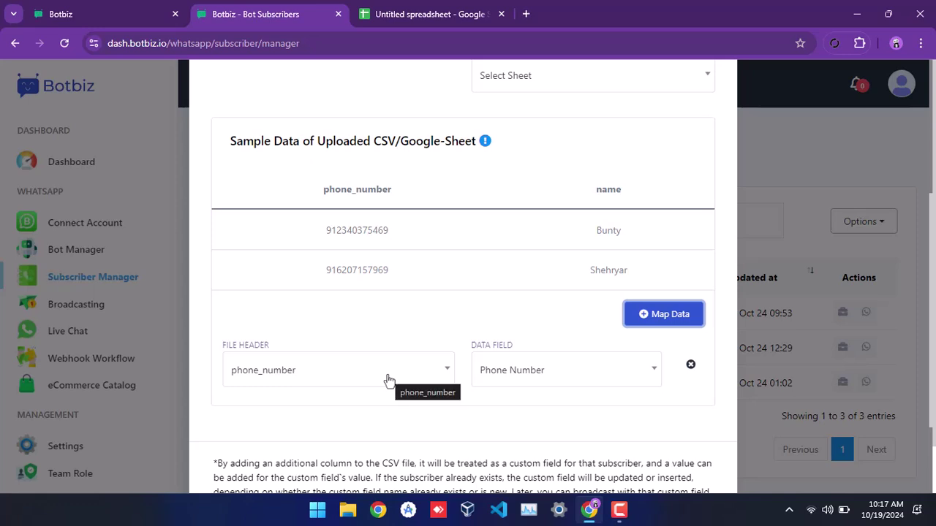
click(640, 322)
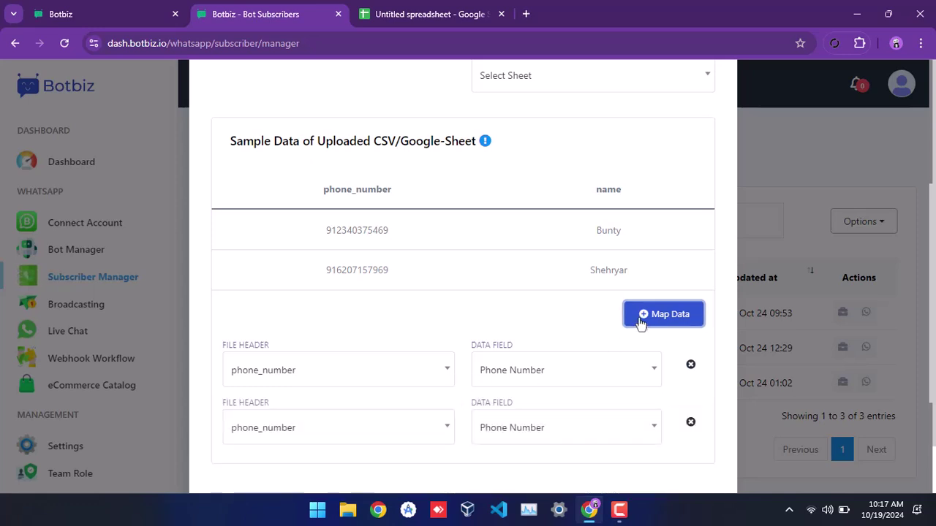
click(351, 427)
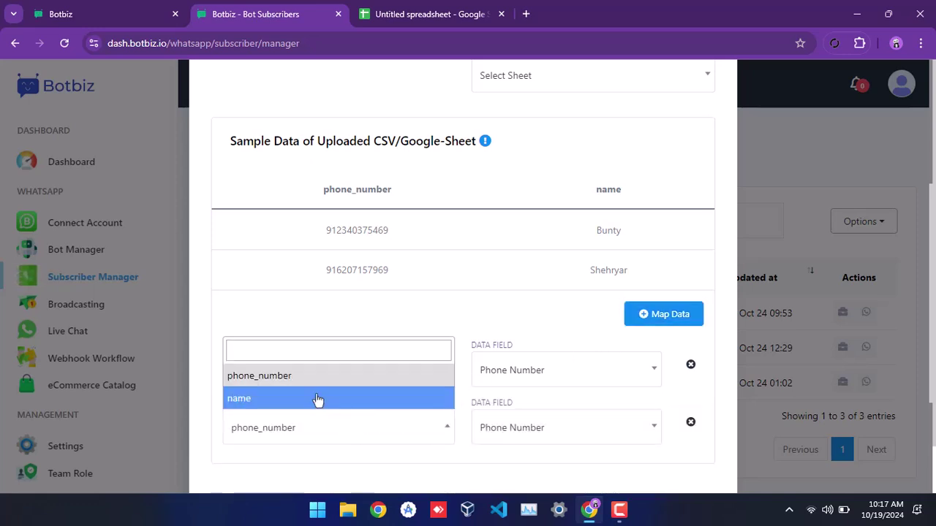
click(318, 400)
click(541, 429)
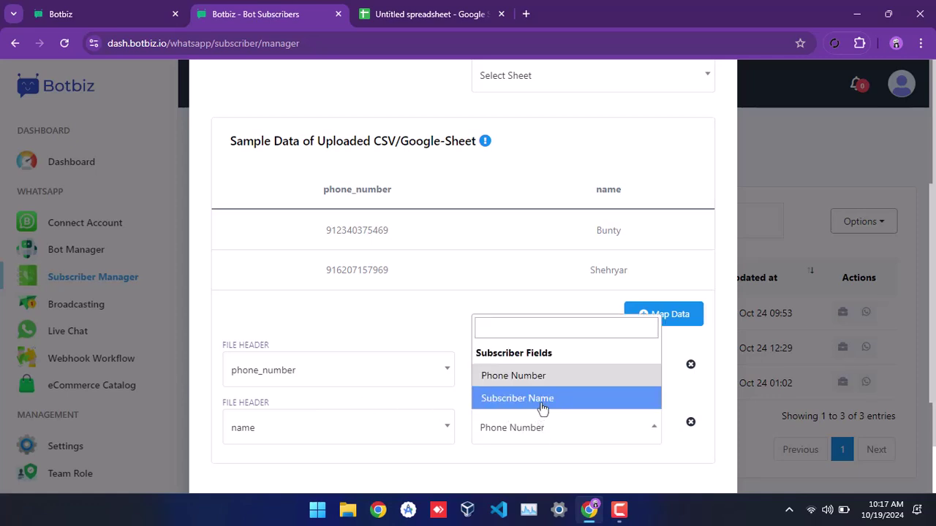
click(541, 399)
scroll(541, 407, down, 3)
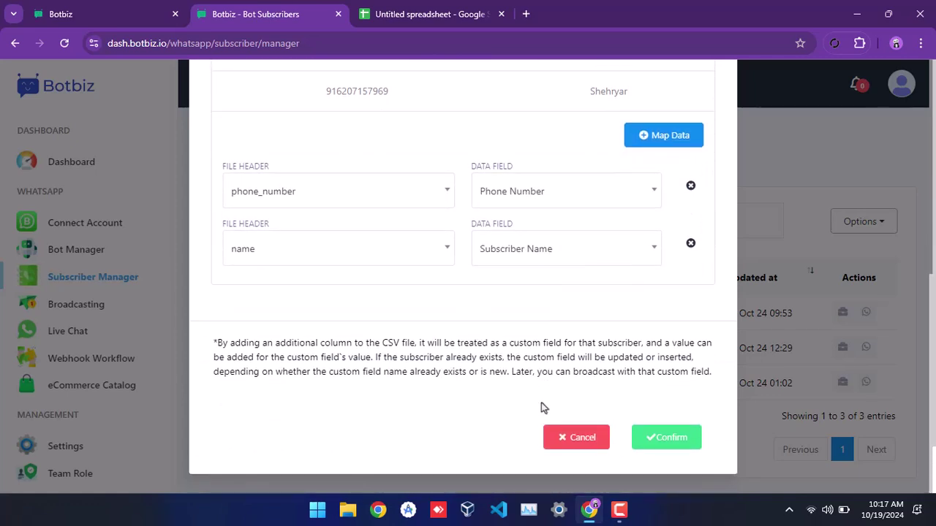
click(687, 450)
- Dismiss the success message and highlight the four newly imported subscriber rows
click(465, 388)
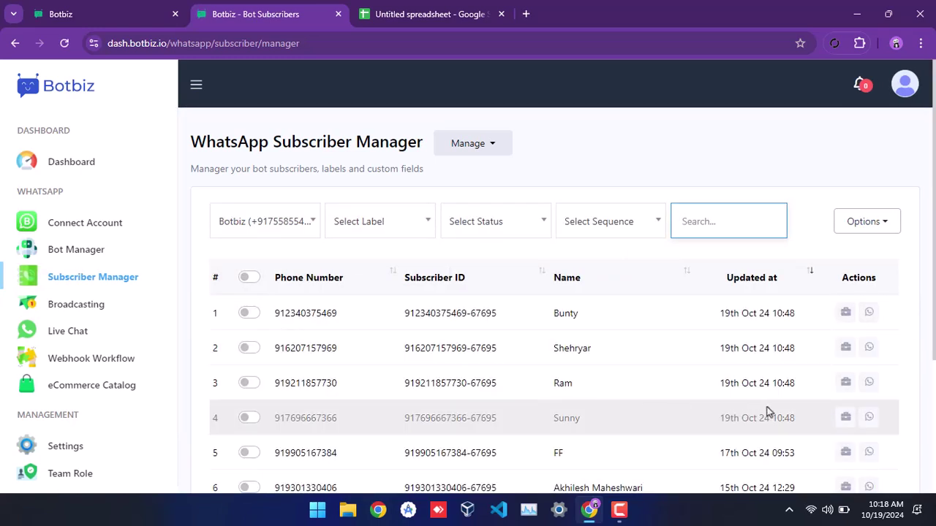
drag(795, 417, 217, 310)
click(334, 259)
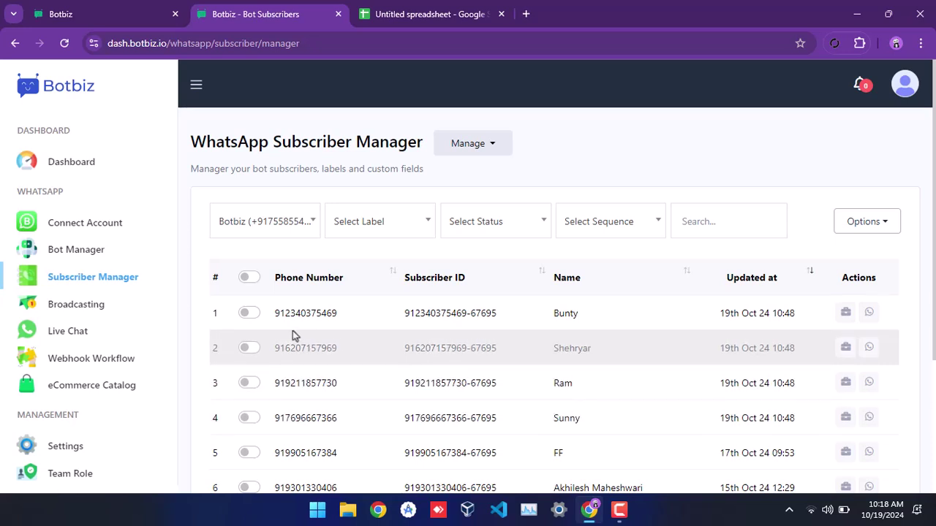
- Open the bot's Message Template settings via Bot Reply and list the Create template types
click(64, 259)
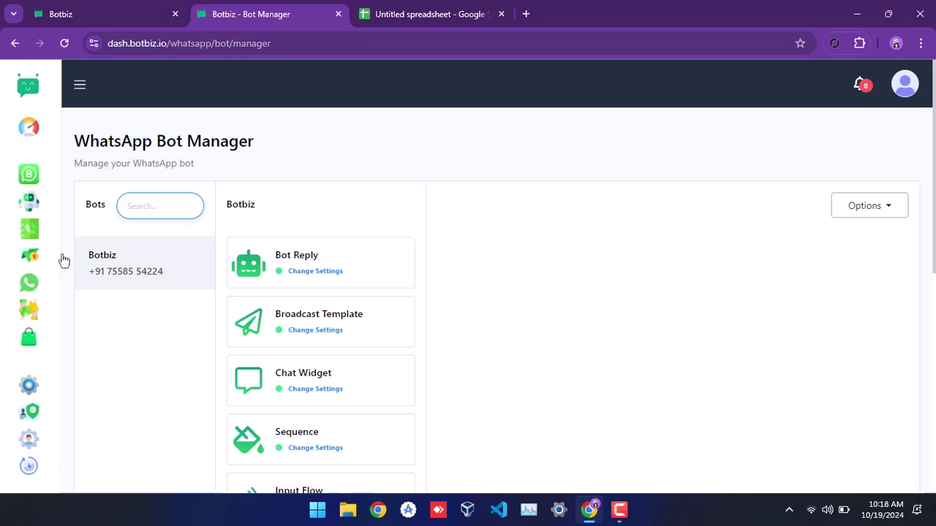
click(314, 282)
scroll(414, 376, down, 3)
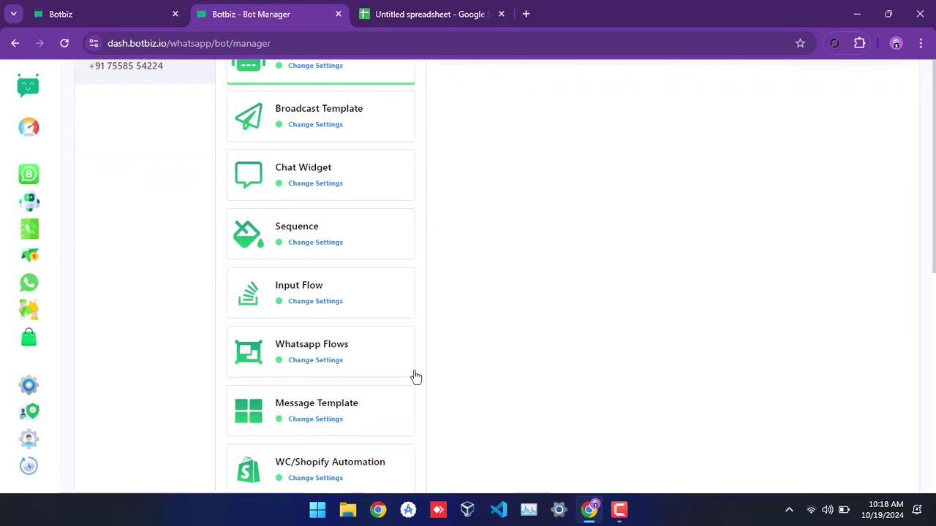
scroll(414, 376, down, 4)
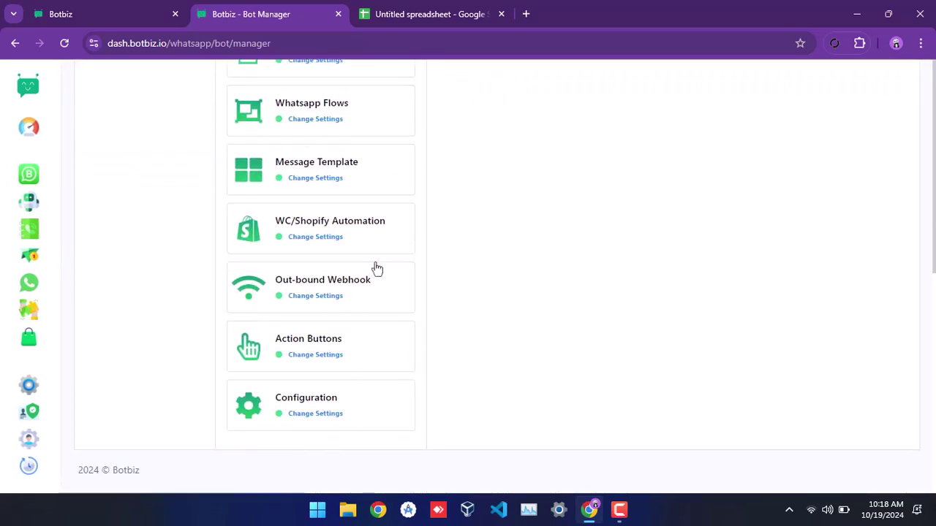
click(345, 183)
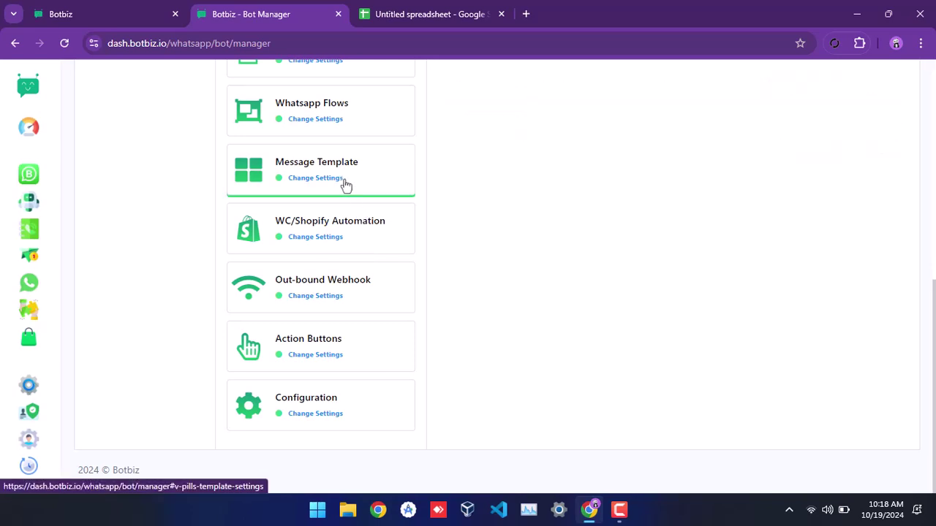
scroll(708, 410, up, 5)
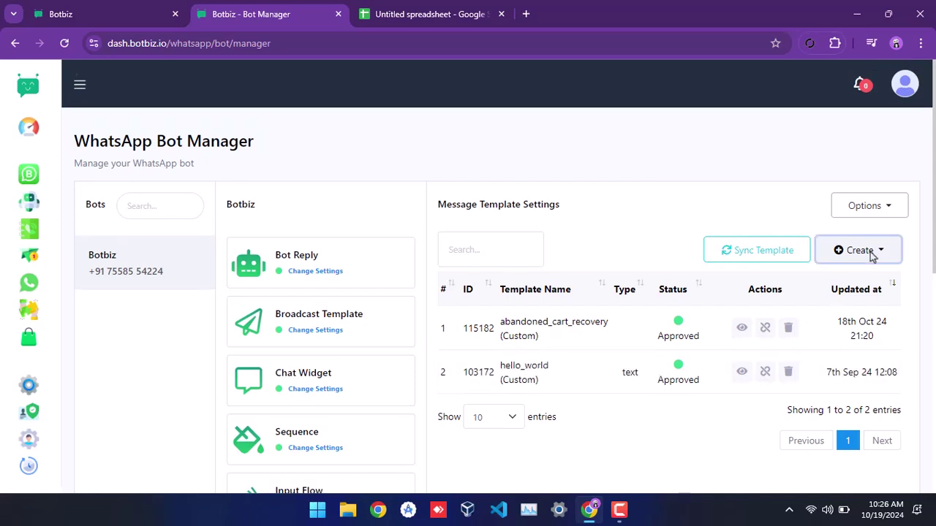
click(863, 251)
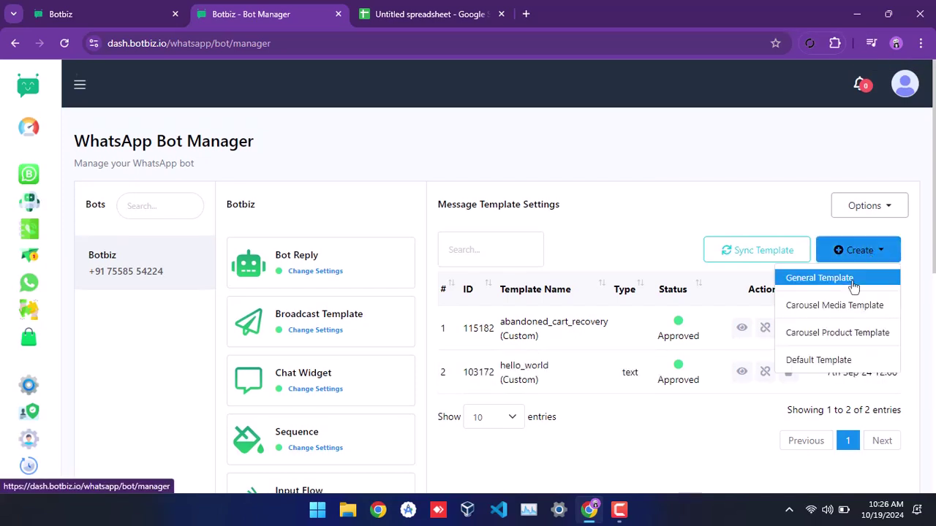
- Start a General Template named new_year_sale_offer
click(853, 285)
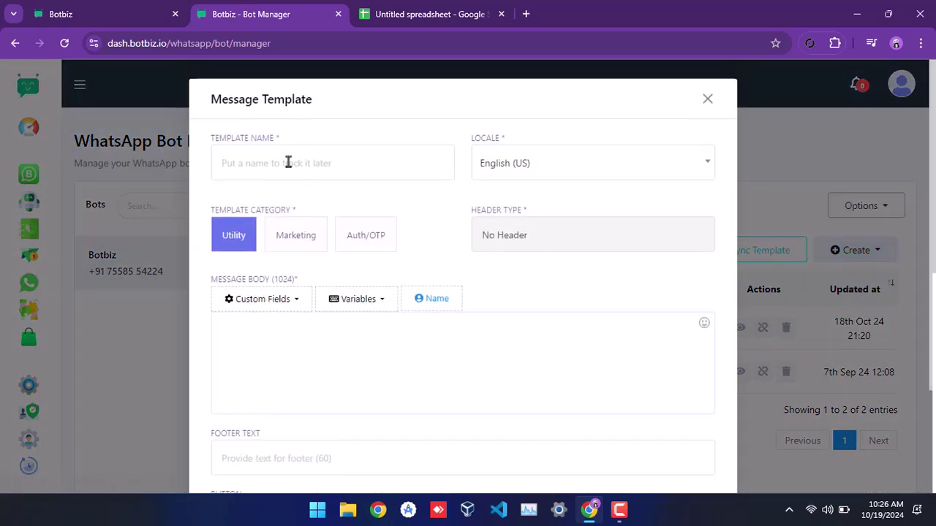
click(288, 162)
text(new_yea)
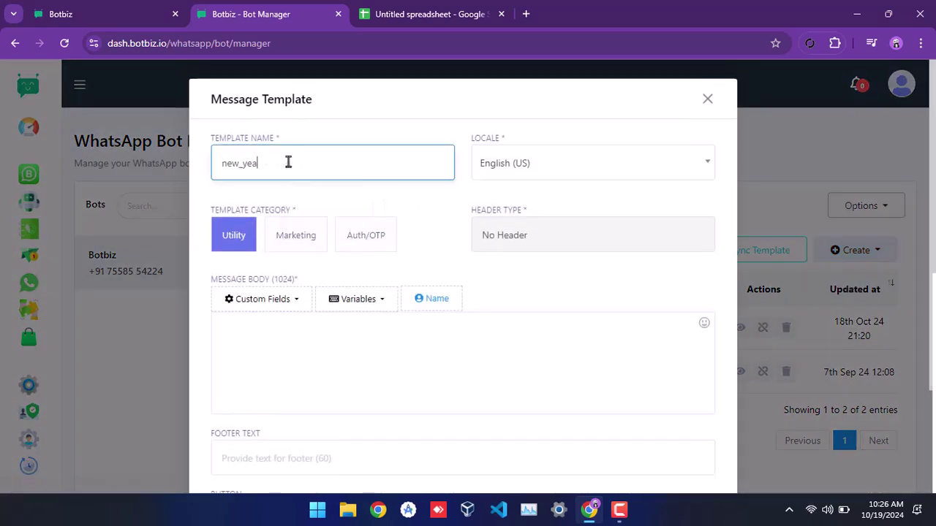
text(r_sale_offer)
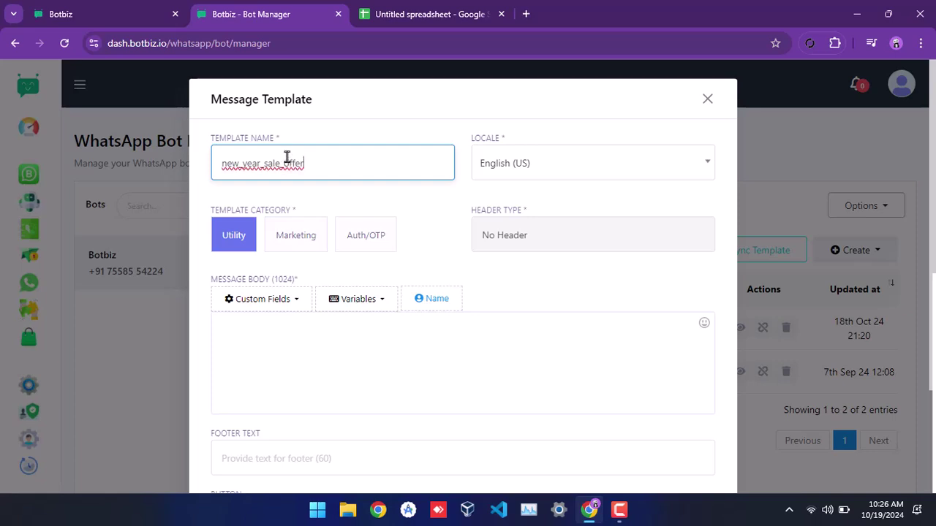
- Write the body 'Hello #User-Name#, this is a test message' with a closing thanks line and save
click(299, 345)
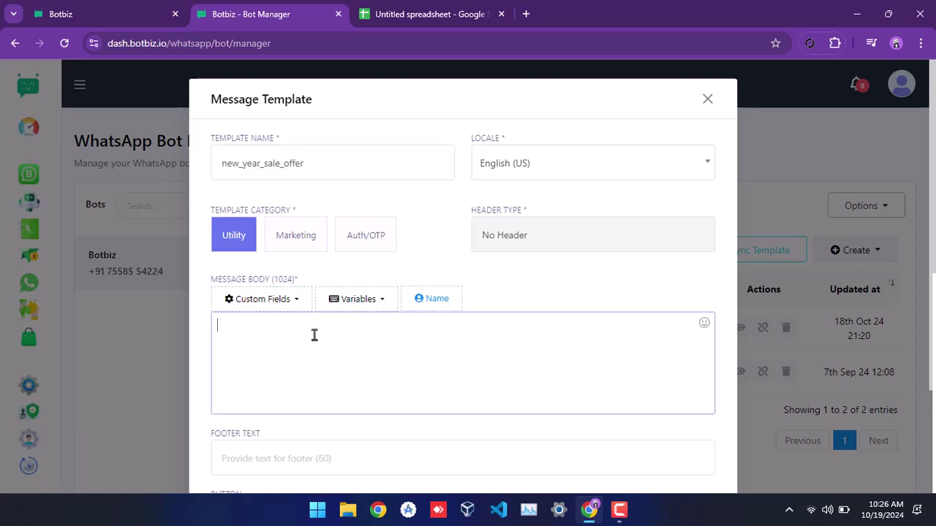
text(Hello  #User-Name#, this is a test message)
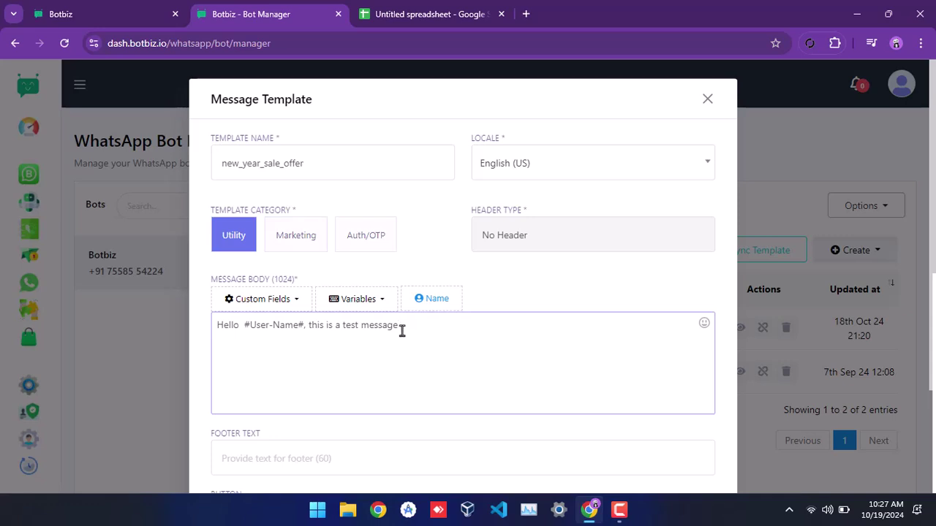
key(ctrl+Left)
key(ctrl+Left)
key(Return)
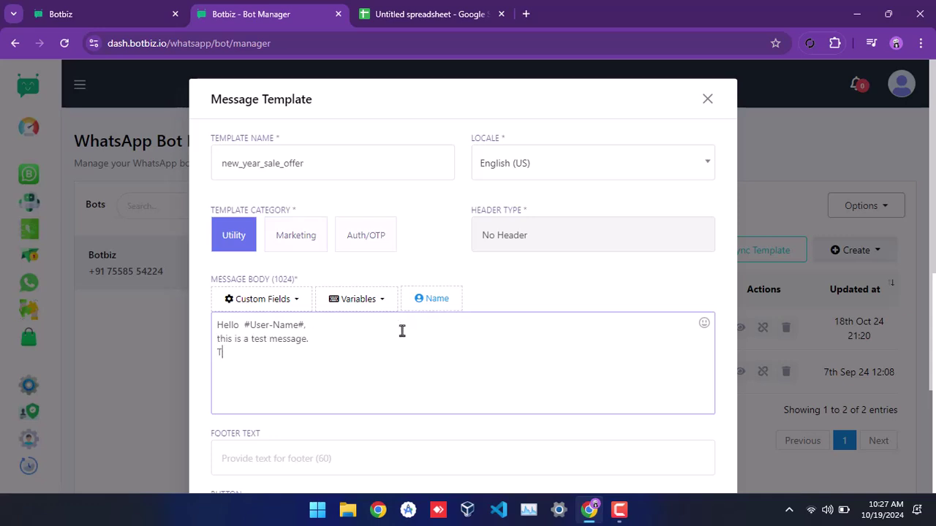
text(hank You.)
scroll(401, 332, down, 2)
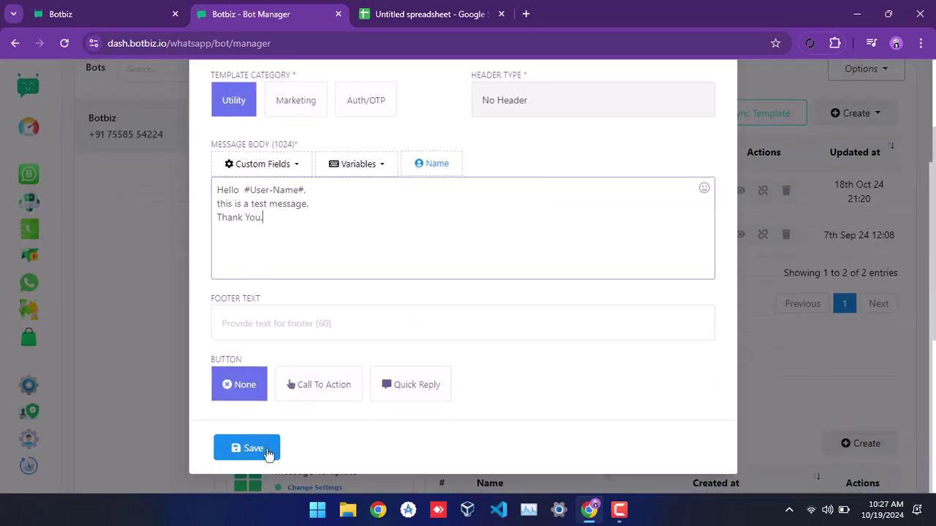
click(267, 452)
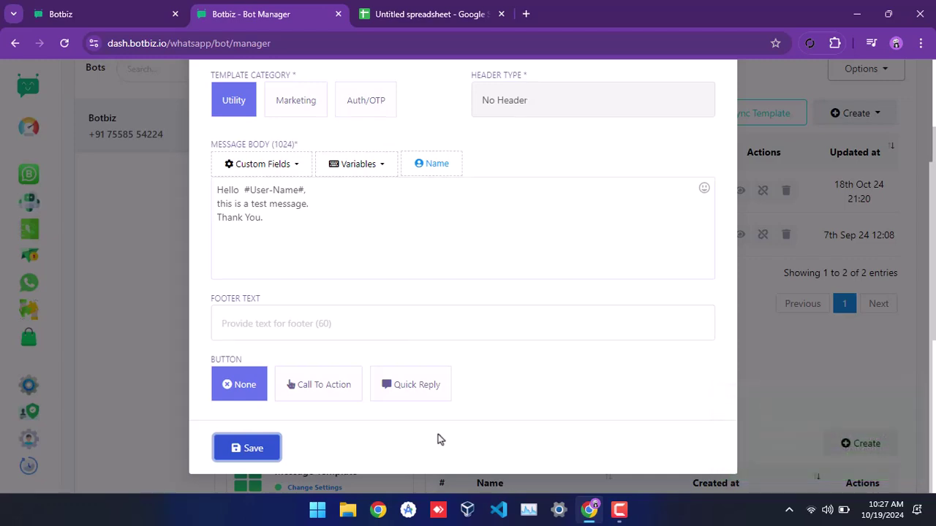
scroll(438, 435, up, 2)
- Sync template statuses to confirm new_year_sale_offer is Approved, then return to the Dashboard
click(707, 99)
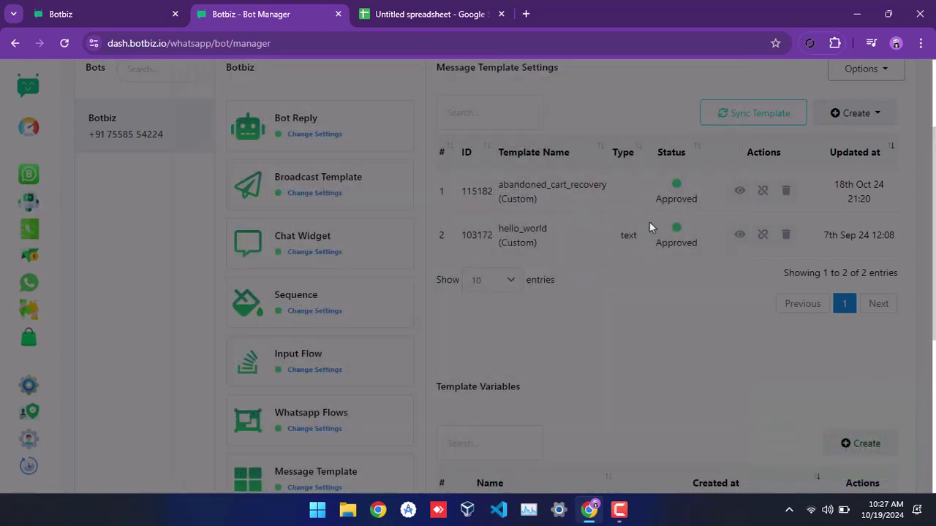
scroll(575, 330, up, 3)
click(777, 250)
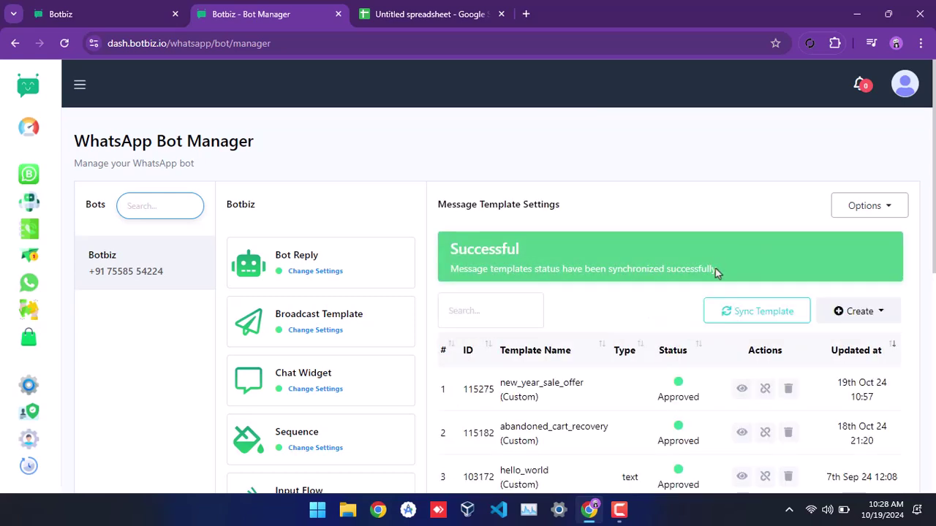
drag(645, 396, 706, 401)
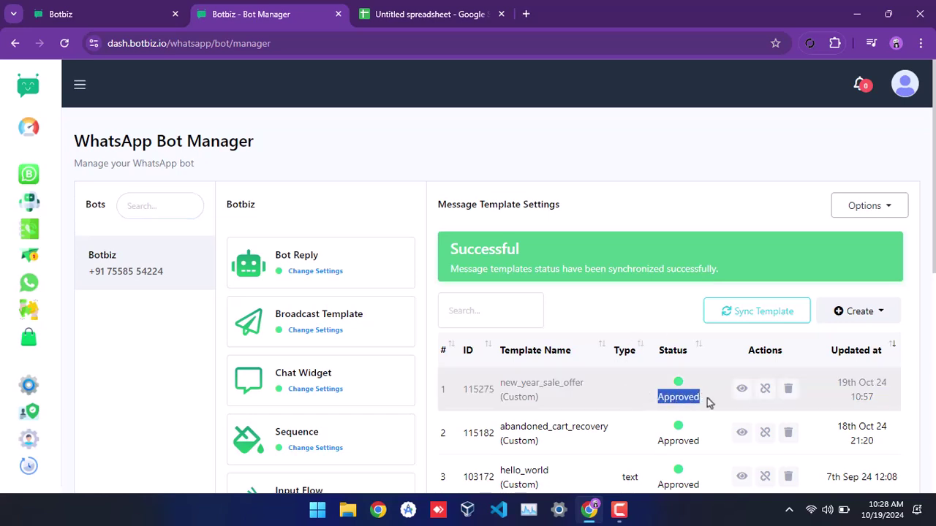
click(604, 302)
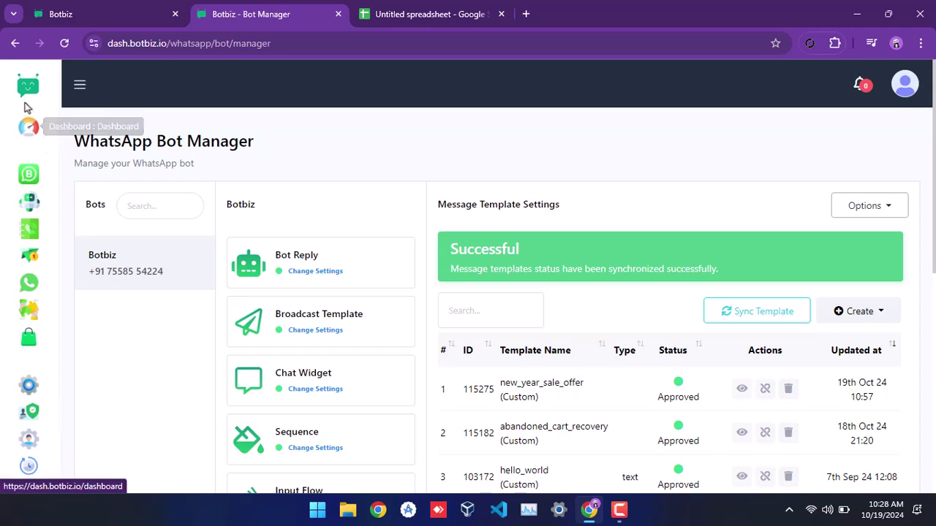
click(25, 100)
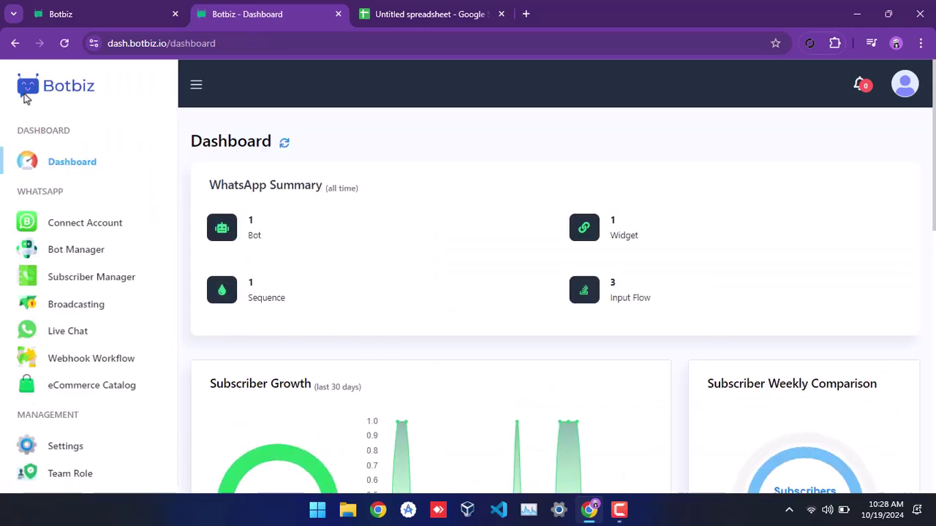
- Create a new WhatsApp Broadcasting campaign from the Broadcasting list
click(64, 307)
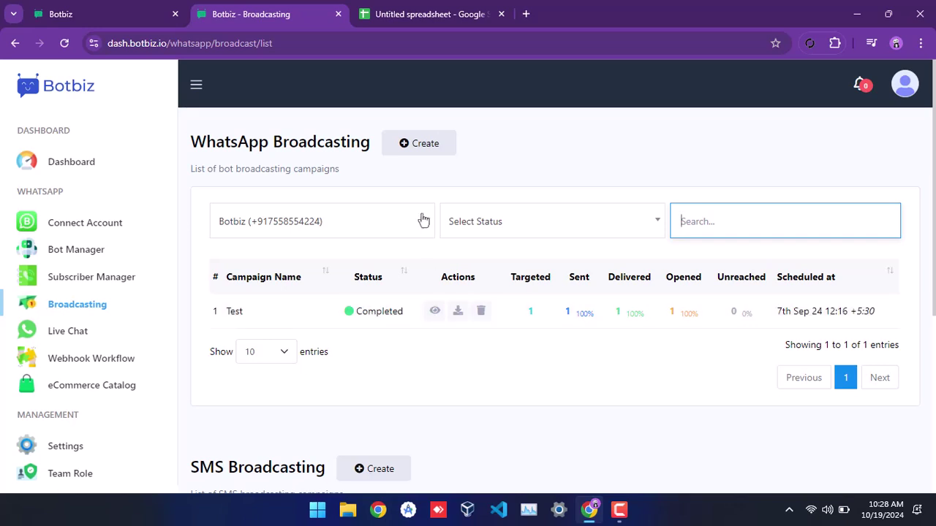
click(420, 147)
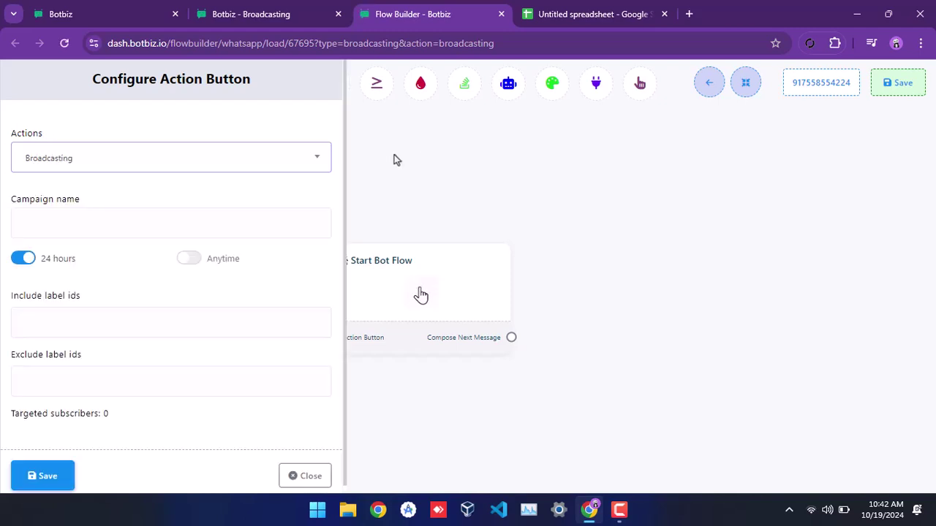
- Name the broadcast 'Test Campaign', allow Anytime, pick new_year_sale_offer, send immediately, and save
click(178, 223)
text(Test Campaign)
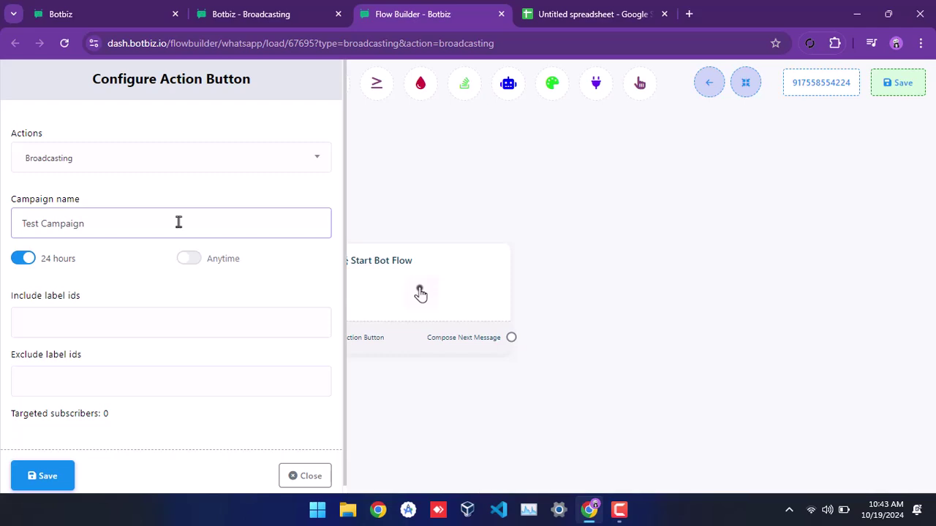
click(20, 261)
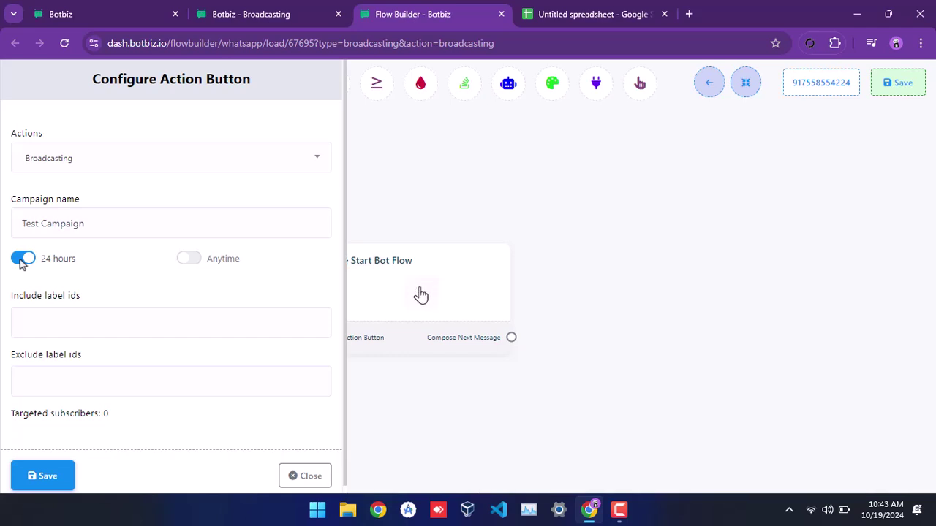
click(188, 259)
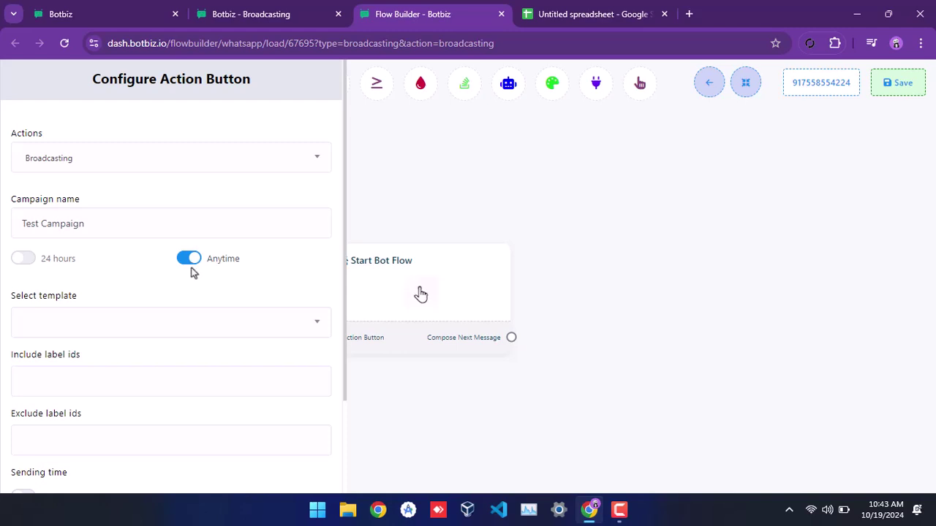
click(184, 329)
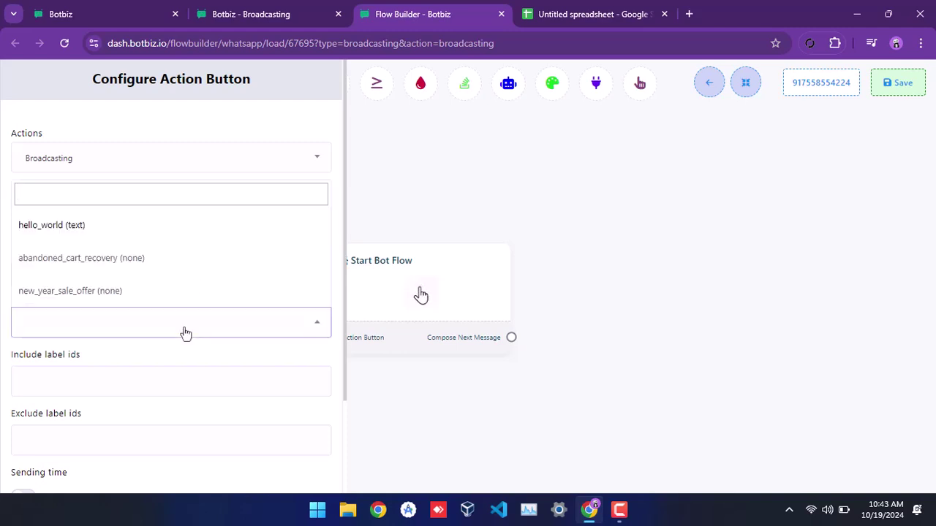
click(109, 291)
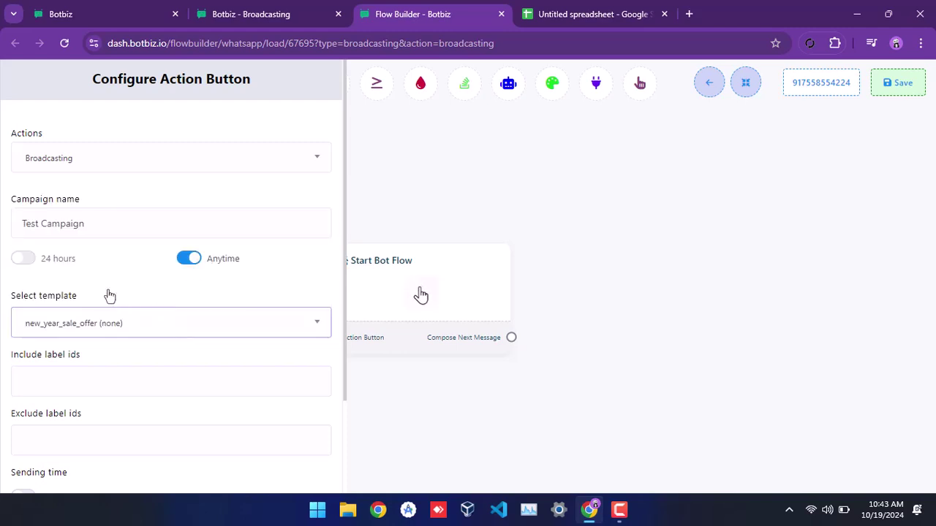
scroll(108, 295, down, 2)
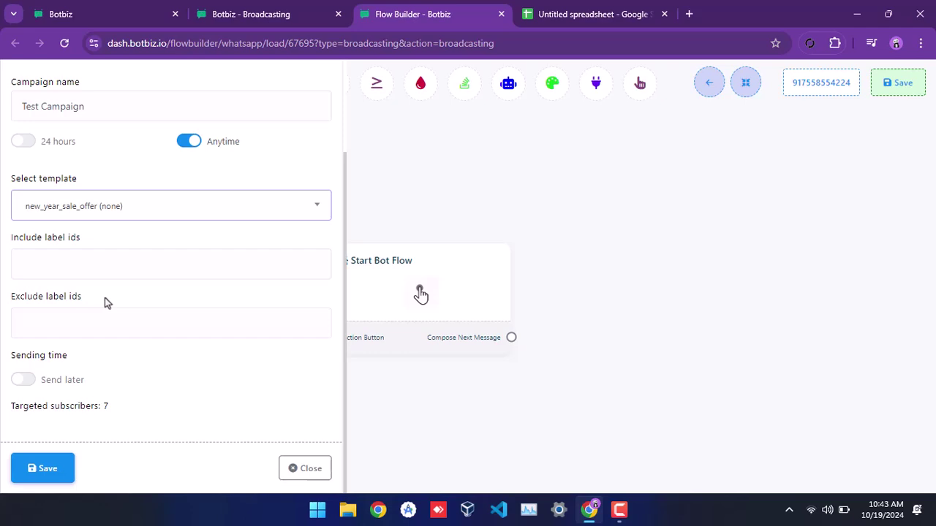
click(22, 380)
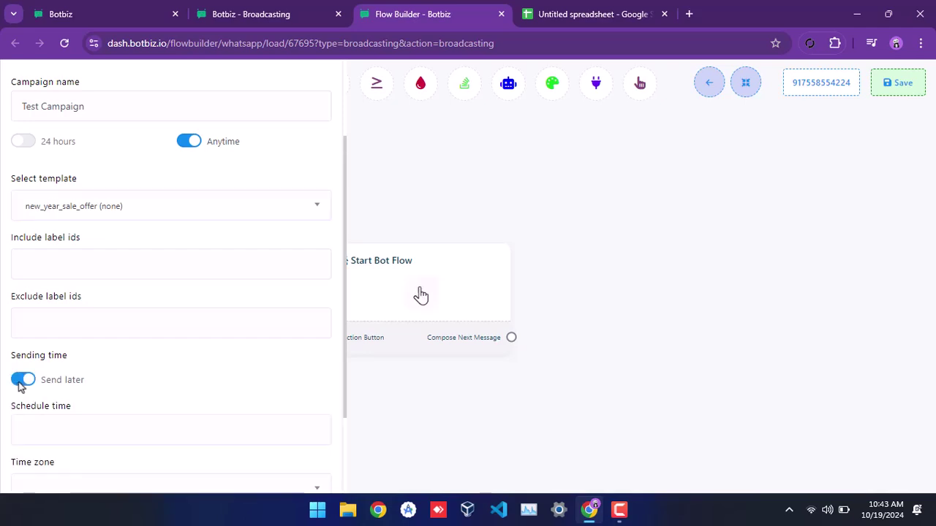
click(22, 380)
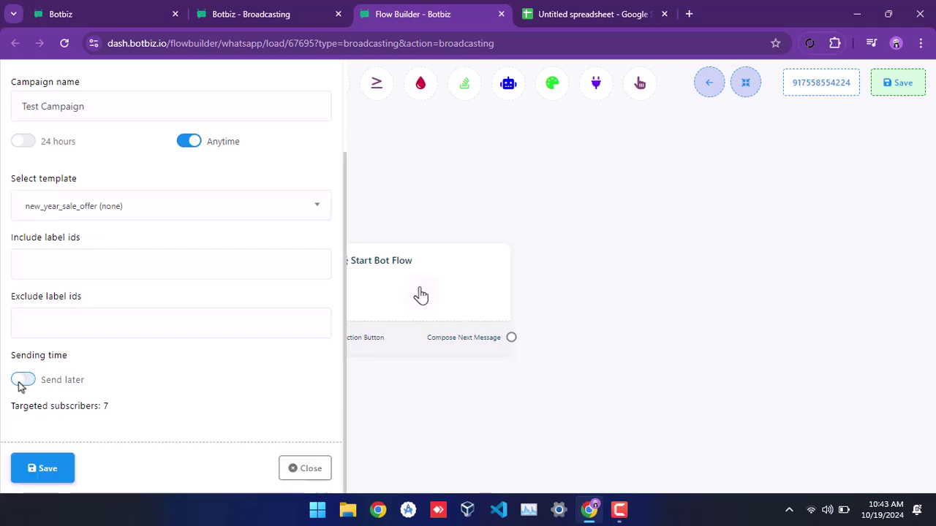
click(42, 469)
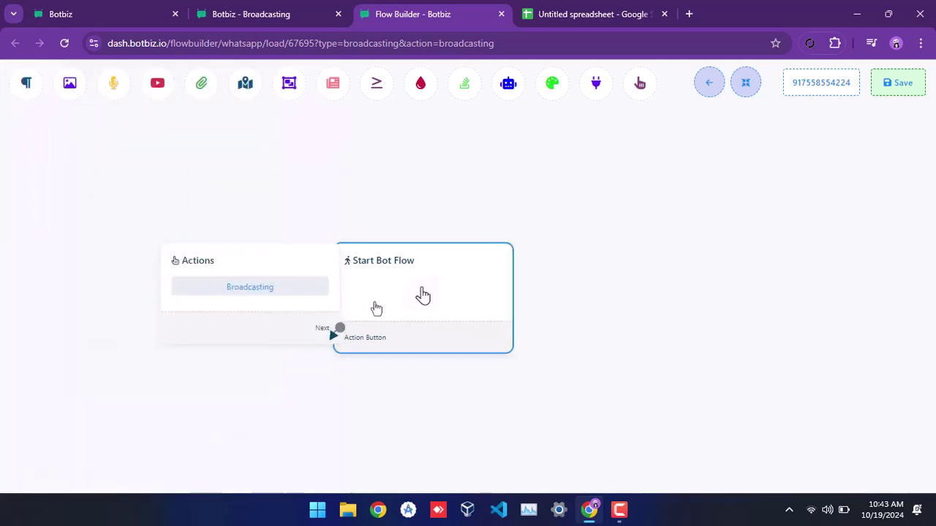
- Title the Start Bot Flow node 'New Test Campaign' and save the broadcast flow
drag(376, 307, 463, 307)
double_click(517, 294)
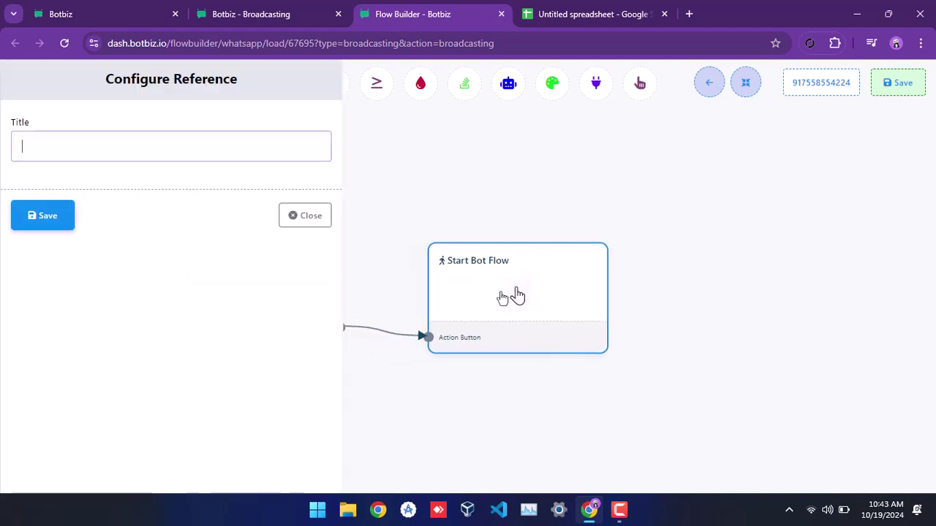
click(146, 150)
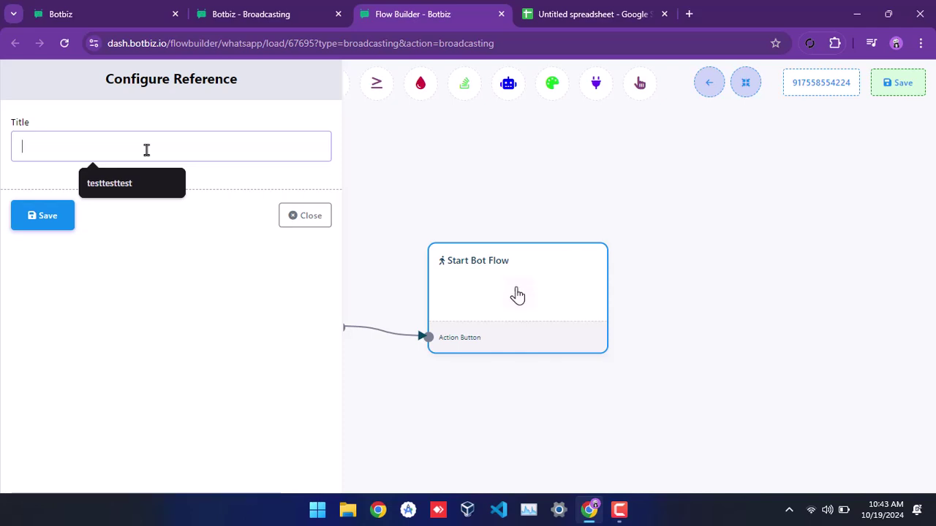
text(New Test )
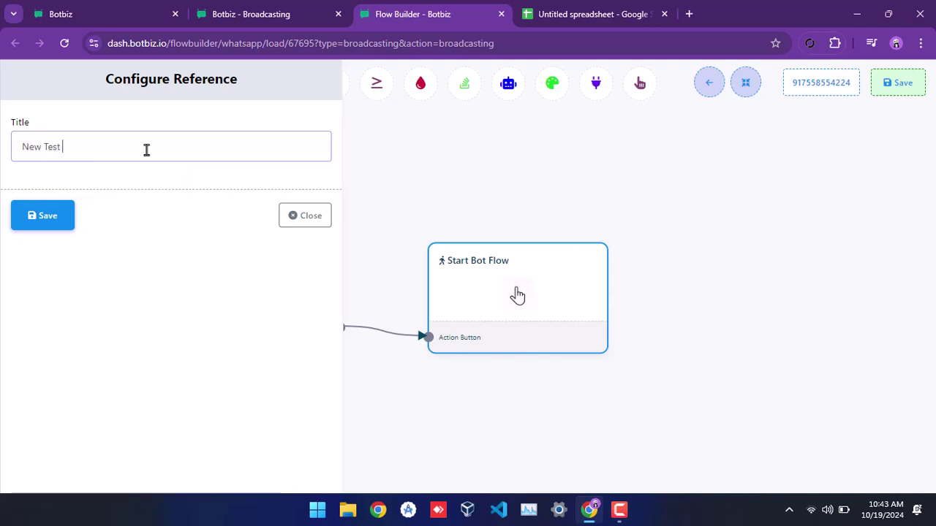
text(Campaign)
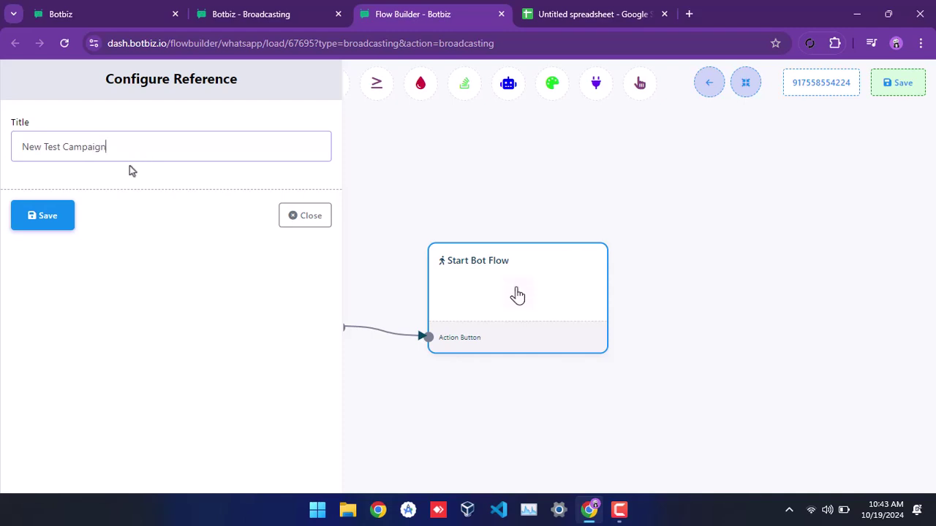
click(67, 215)
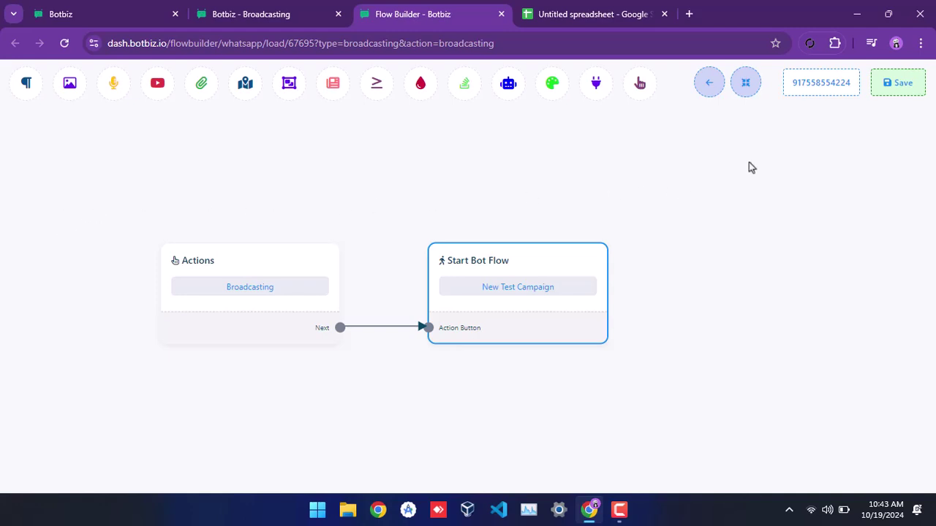
click(892, 92)
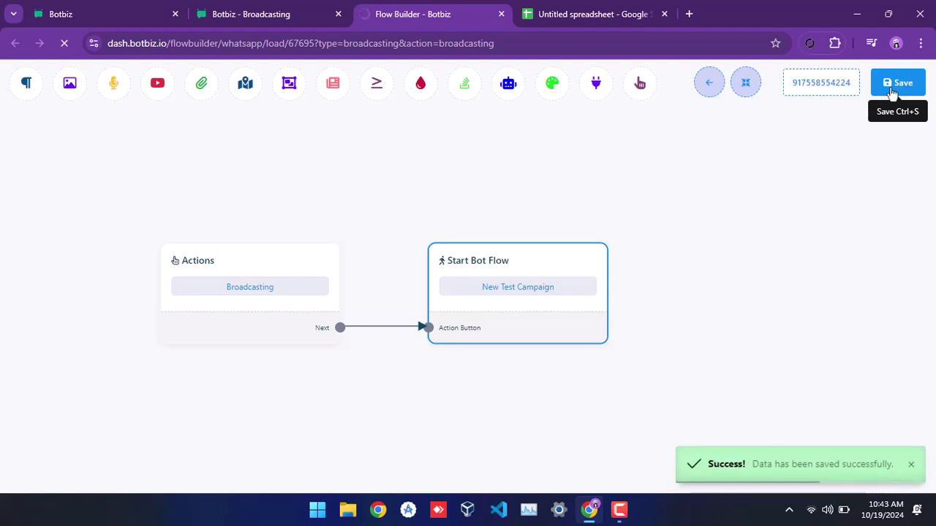
- Return to the WhatsApp Broadcasting campaign list and reload it to show Test Campaign
click(709, 86)
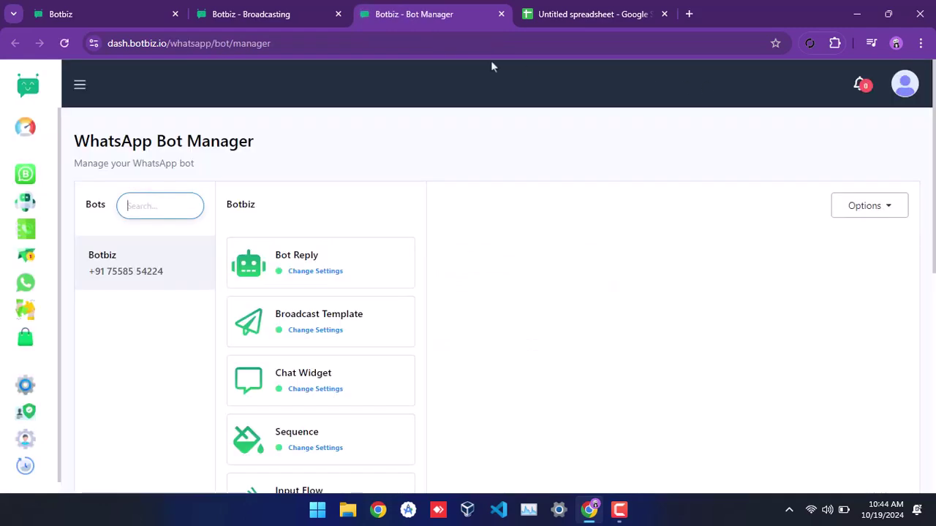
click(266, 21)
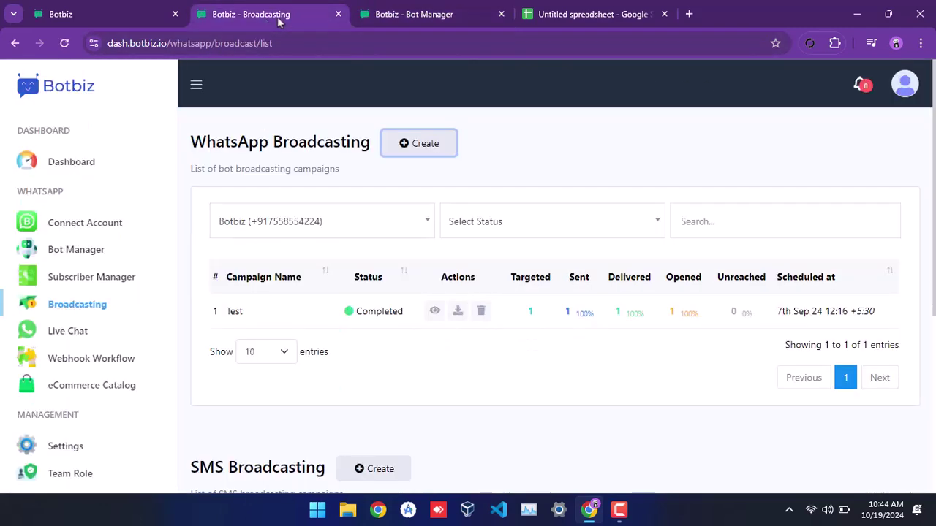
key(F5)
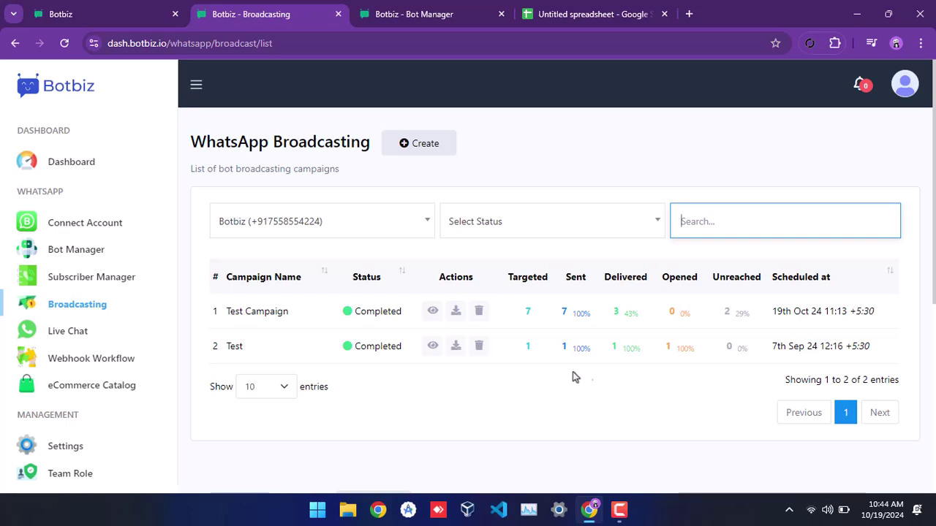
- Review Test Campaign's report (7 targeted, 7 sent, 3 delivered), then close it
click(433, 313)
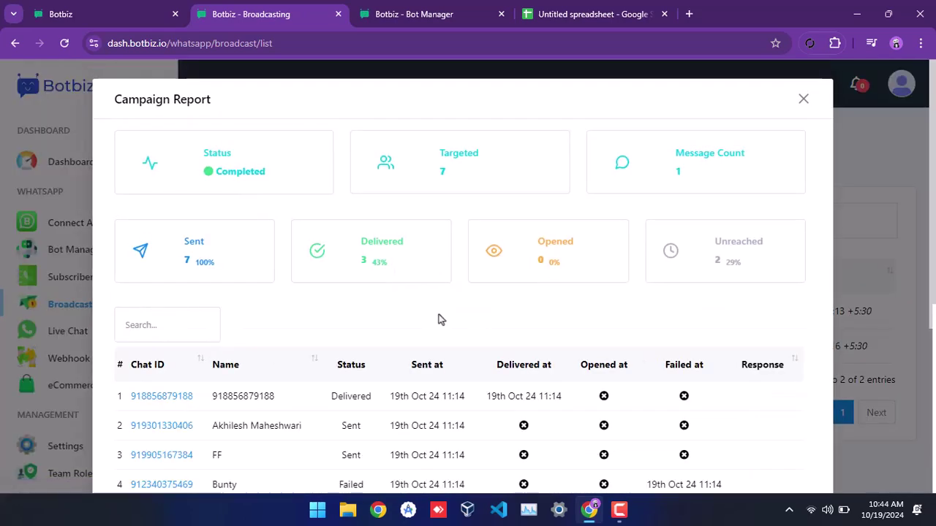
scroll(438, 319, down, 2)
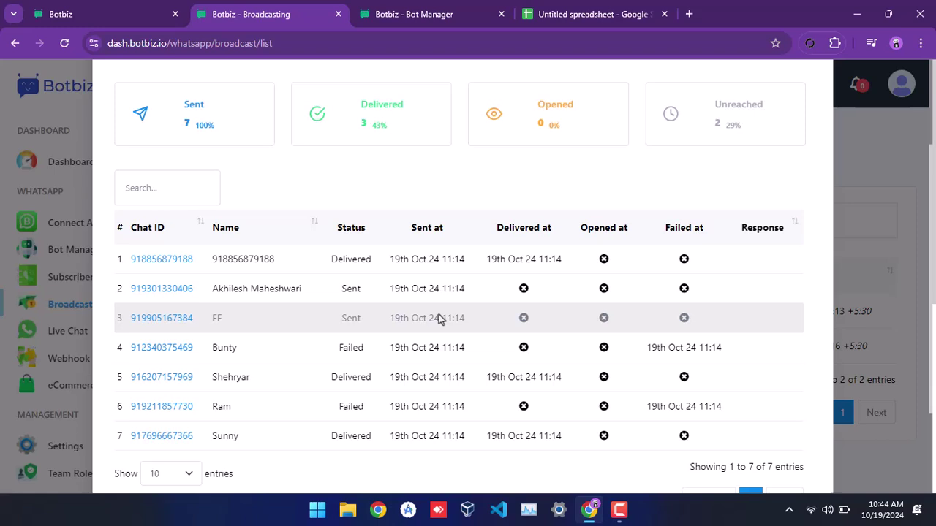
scroll(439, 314, up, 2)
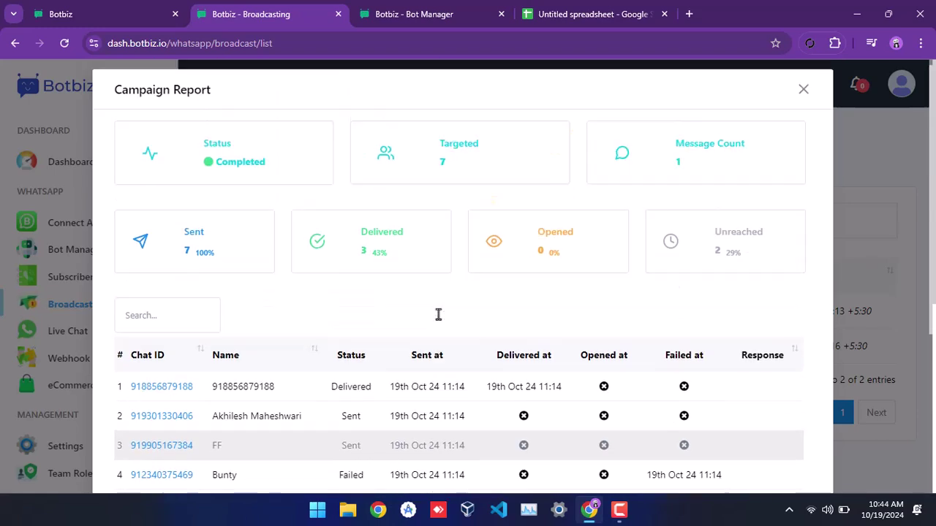
click(804, 99)
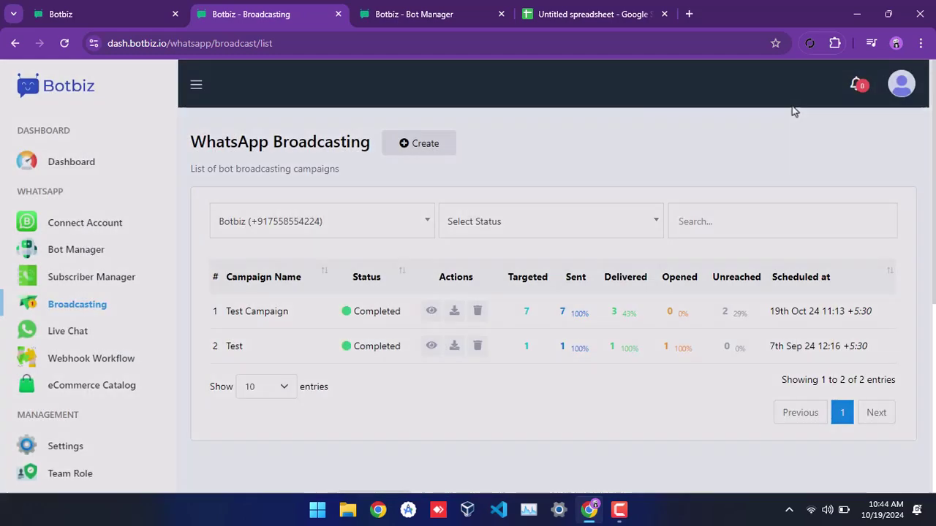